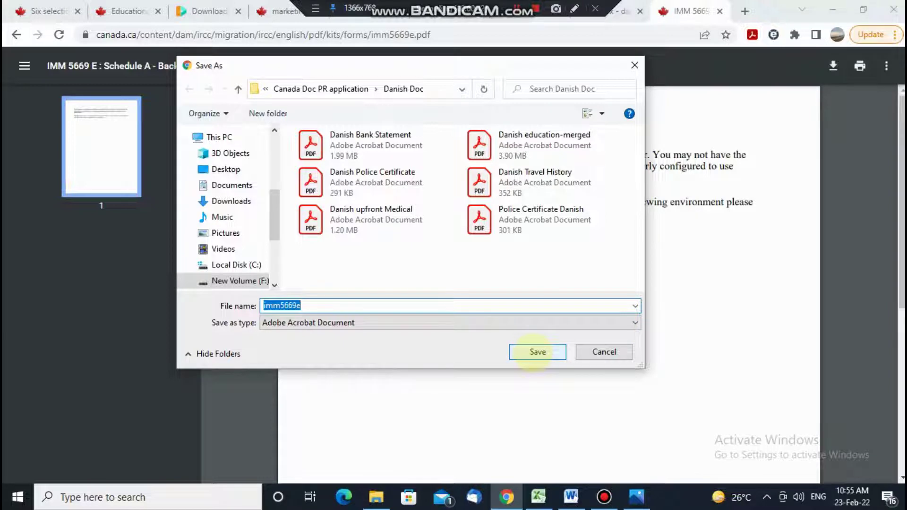
Save imm5669e as a PDF in the applicant's documents folder and try viewing the downloaded copy in the browser
click(533, 352)
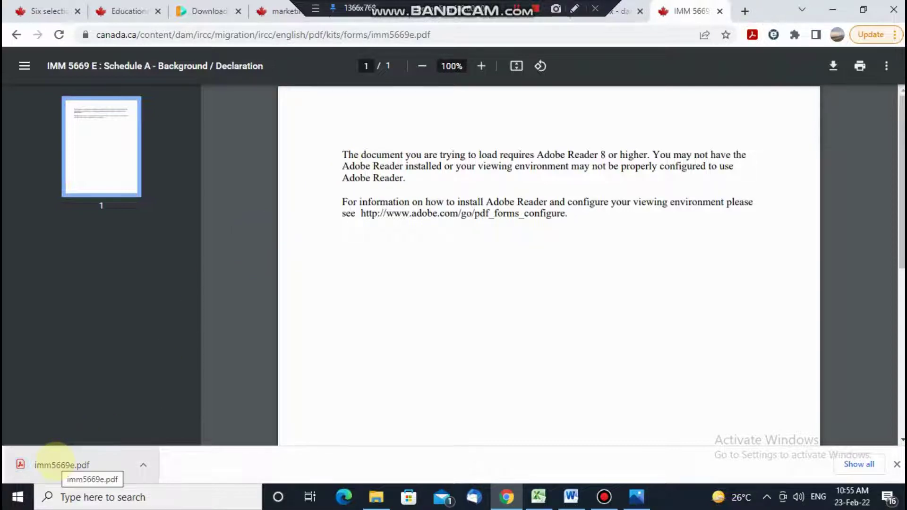
click(56, 462)
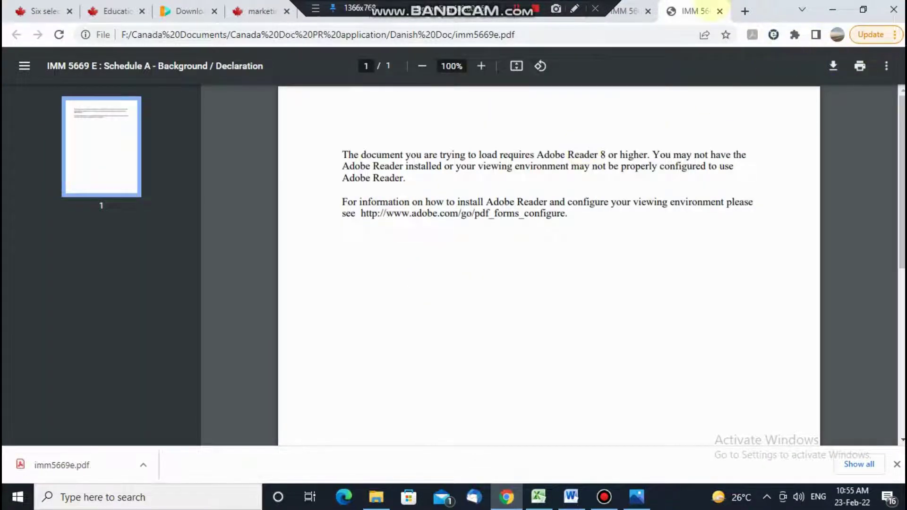
click(721, 11)
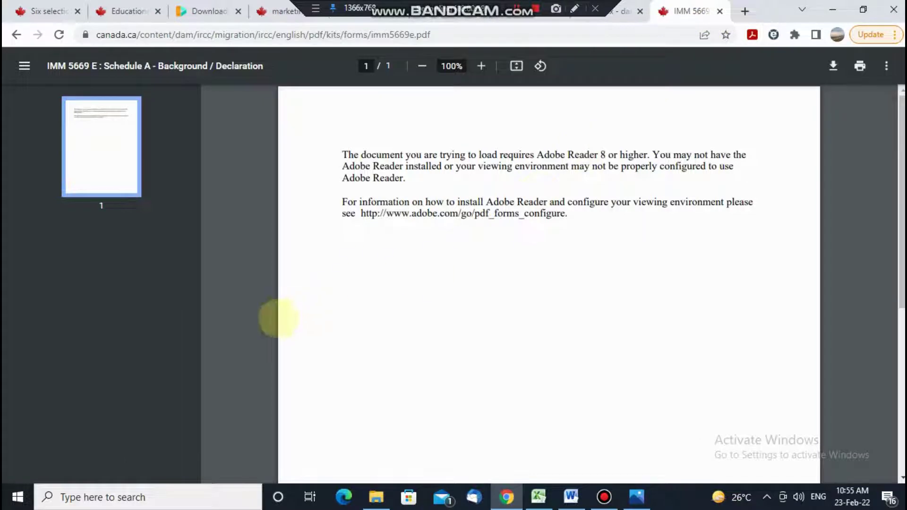
Locate the downloaded imm5669e.pdf in its folder and open it with Adobe Acrobat Reader DC
click(887, 66)
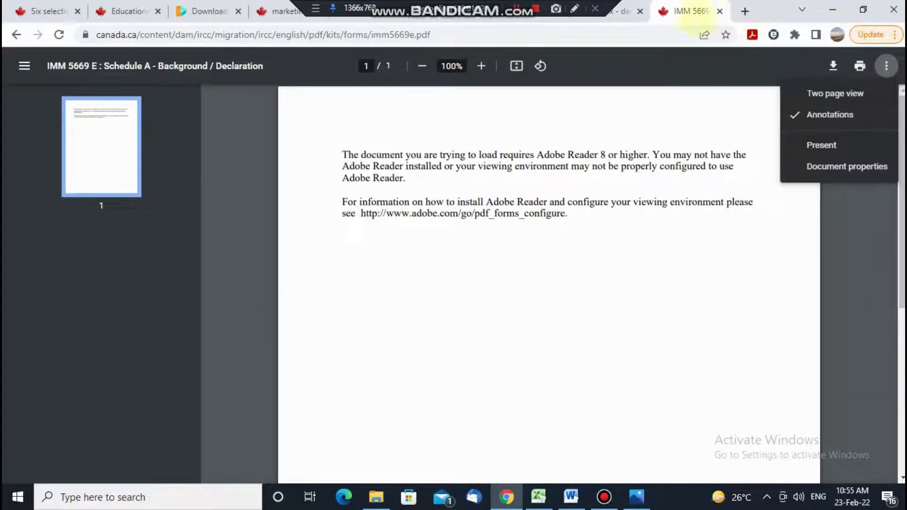
click(896, 34)
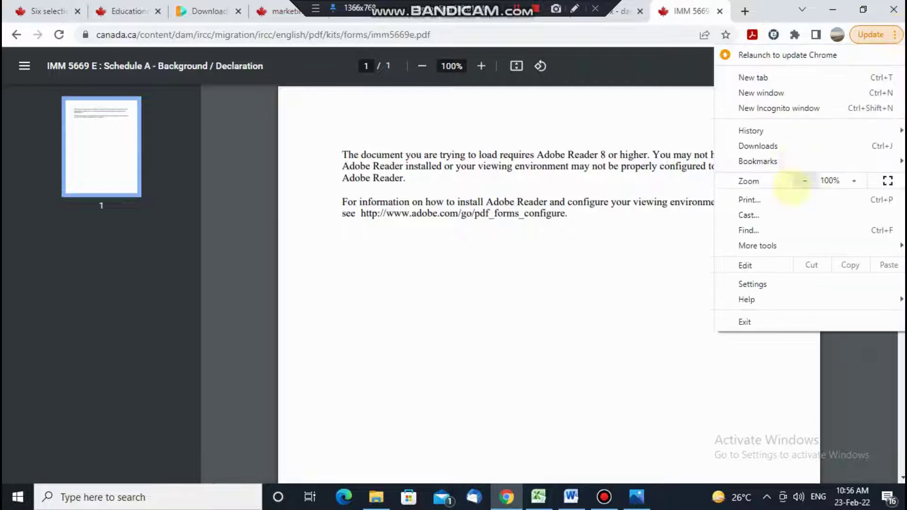
click(794, 147)
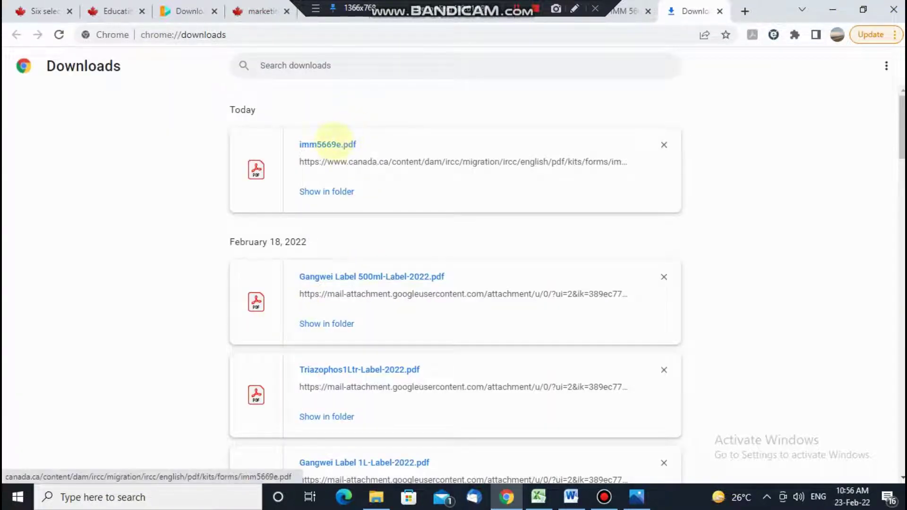
click(327, 191)
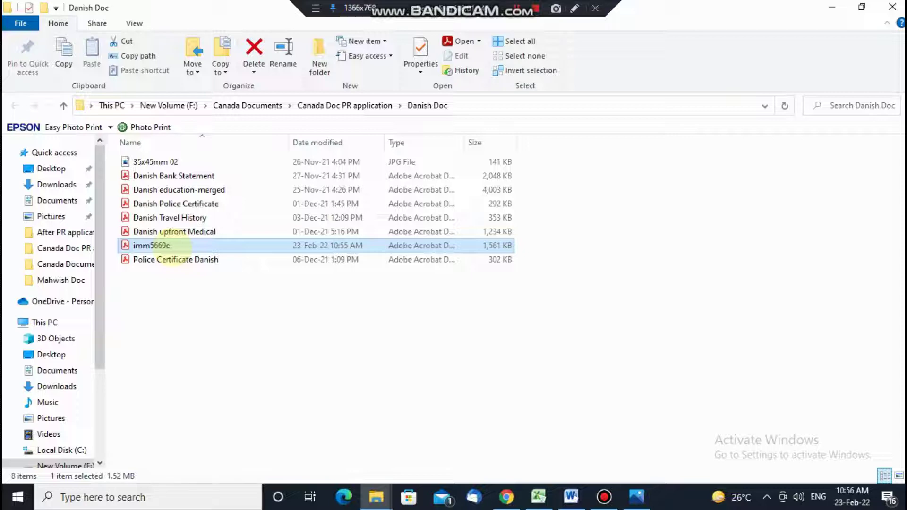
right_click(172, 249)
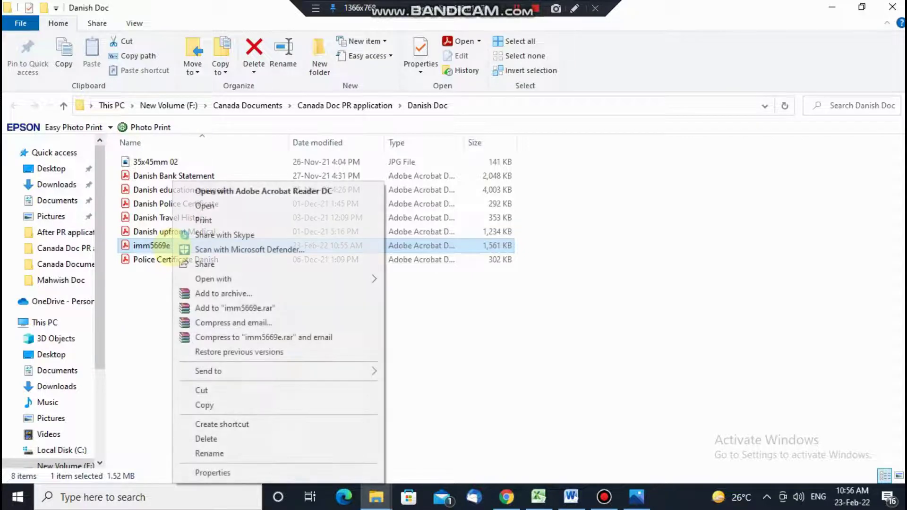
click(264, 190)
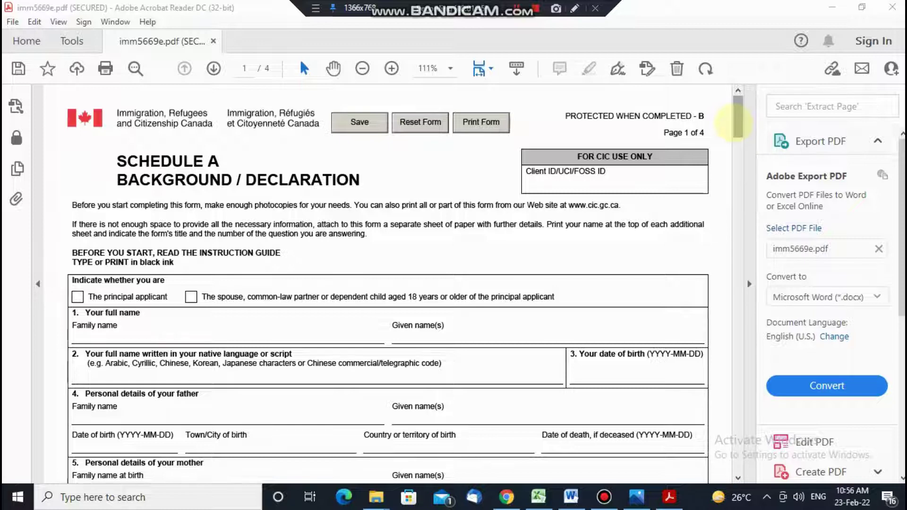
Indicate on the Schedule A form that the person completing it is the principal applicant
drag(734, 124, 734, 133)
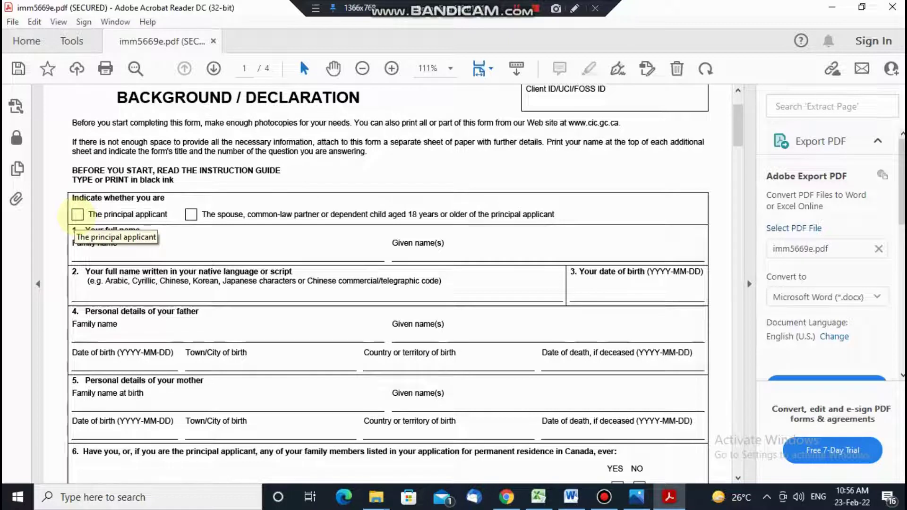
click(77, 215)
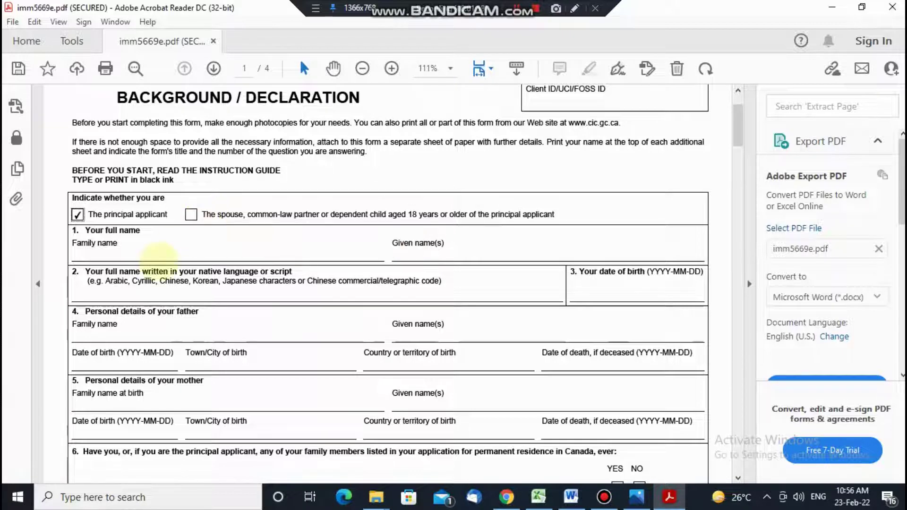
click(191, 215)
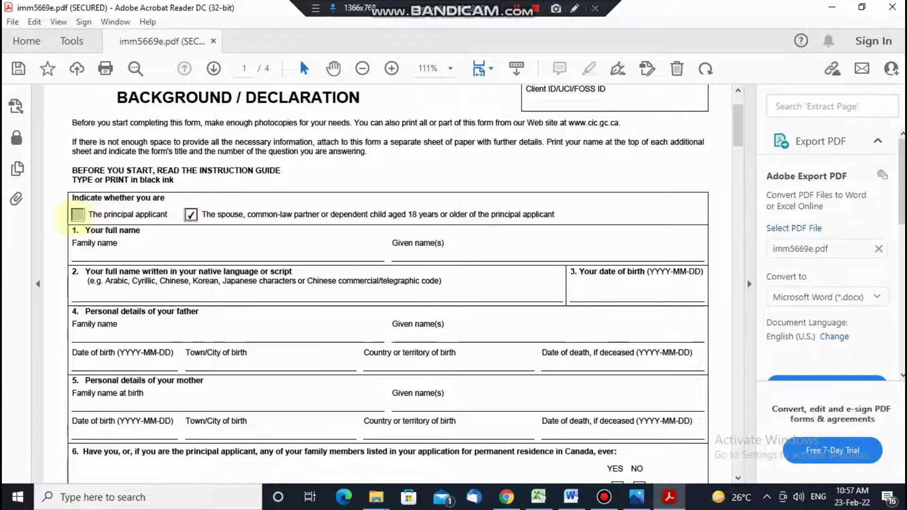
click(78, 215)
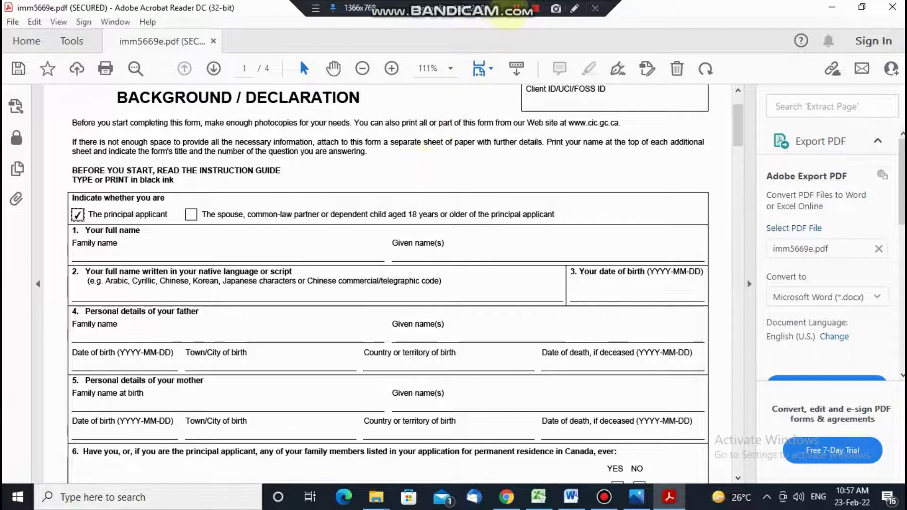
click(520, 9)
Enter the applicant's family name and given name in question 1
click(178, 248)
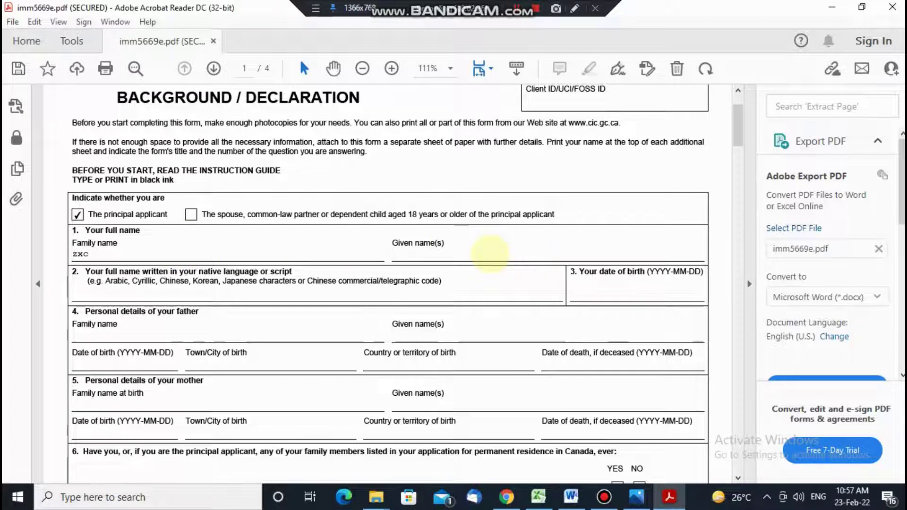
click(490, 254)
text(123)
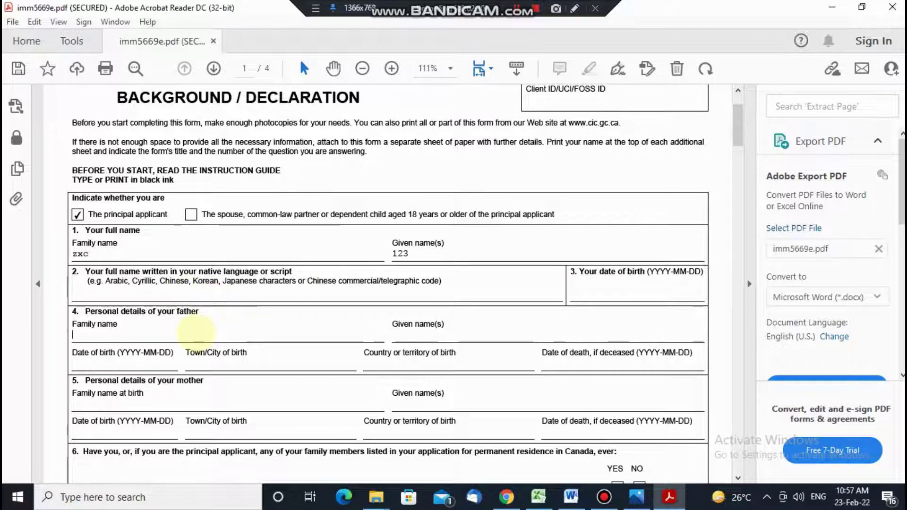
Enter the father's family name and given name in question 4
click(252, 328)
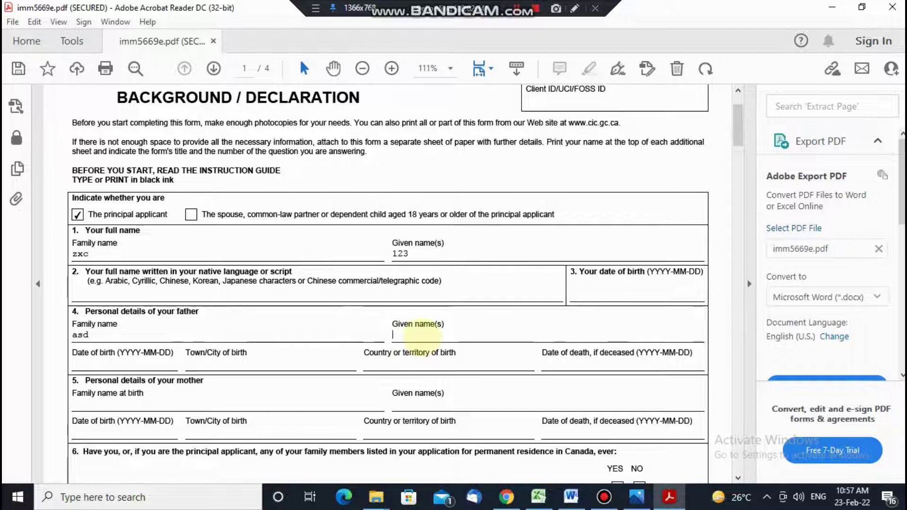
click(422, 336)
text(ghj)
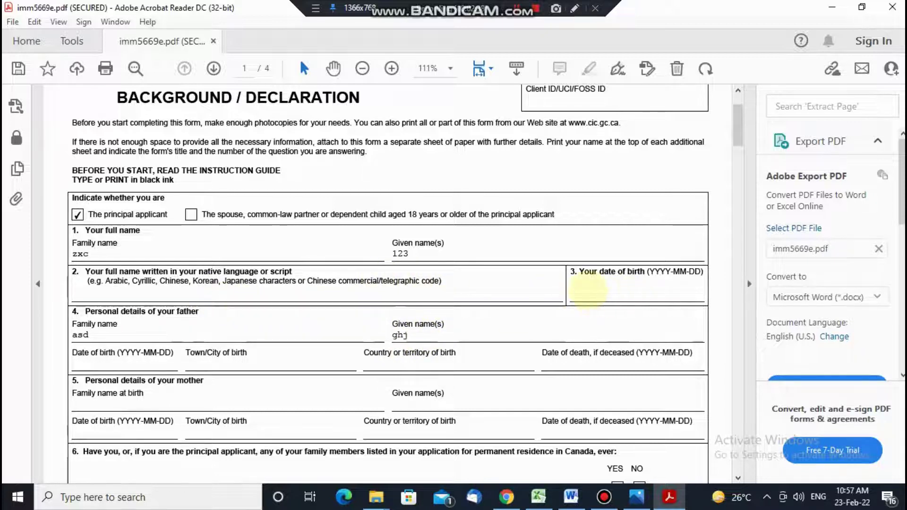
Pick the applicant's date of birth from the calendar in question 3
click(624, 293)
click(709, 289)
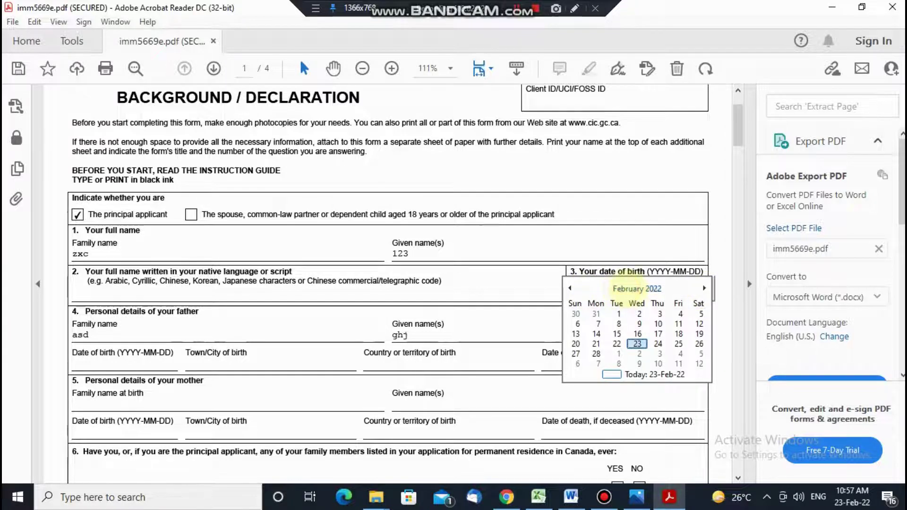
click(638, 289)
click(637, 289)
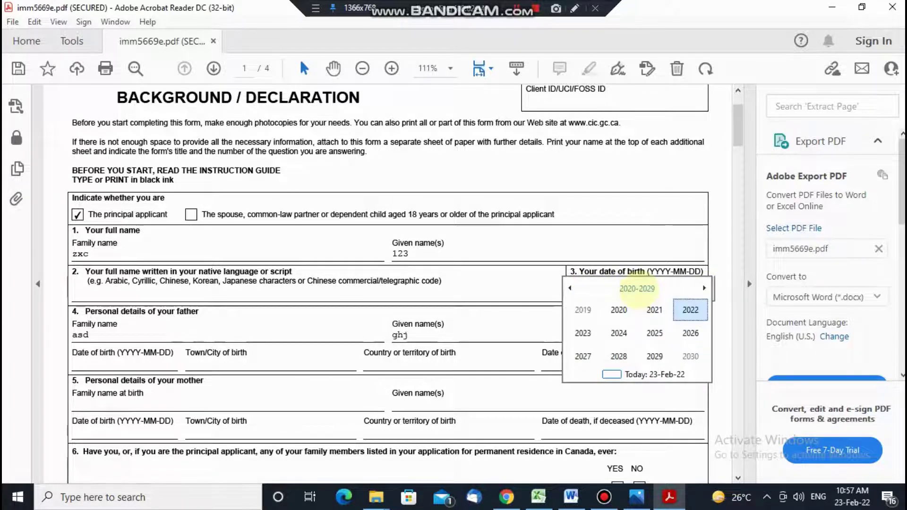
click(637, 289)
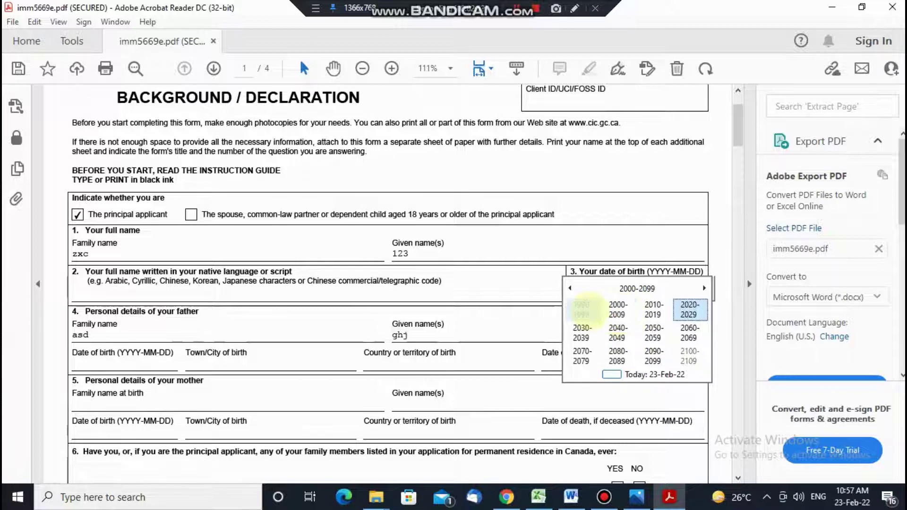
click(582, 310)
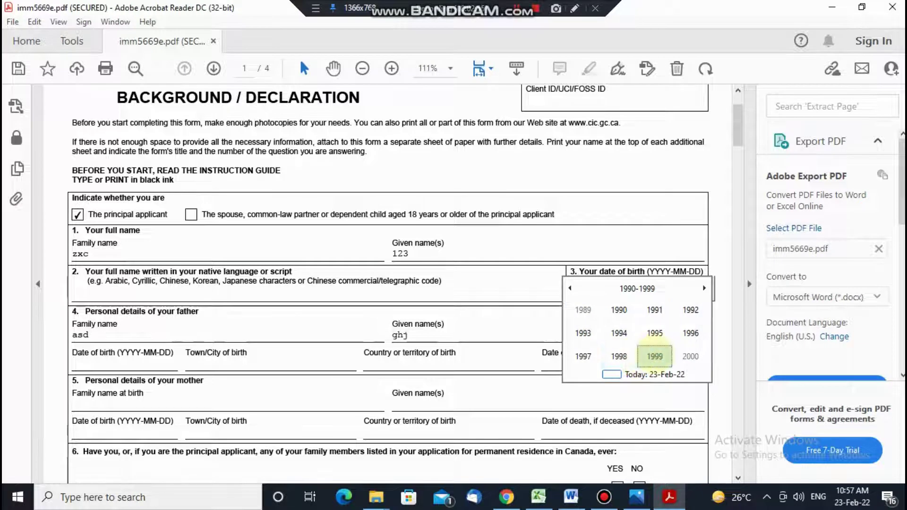
click(656, 356)
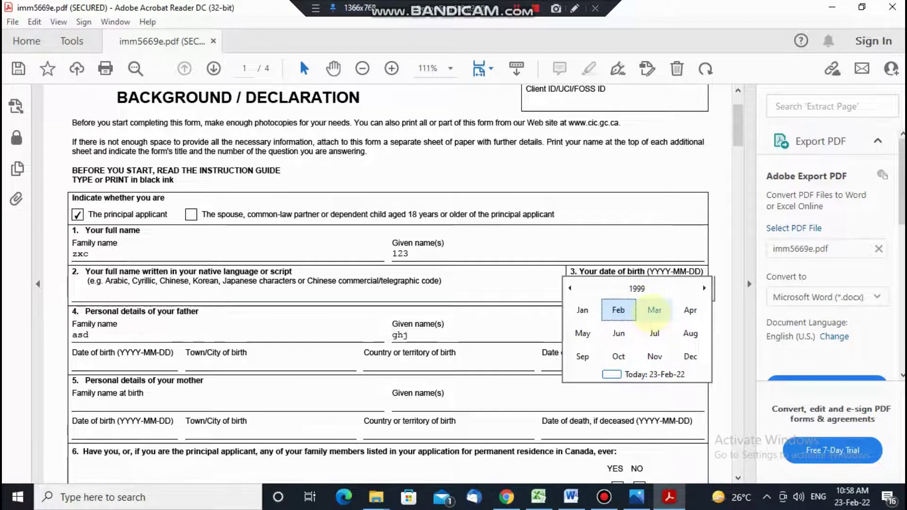
click(619, 333)
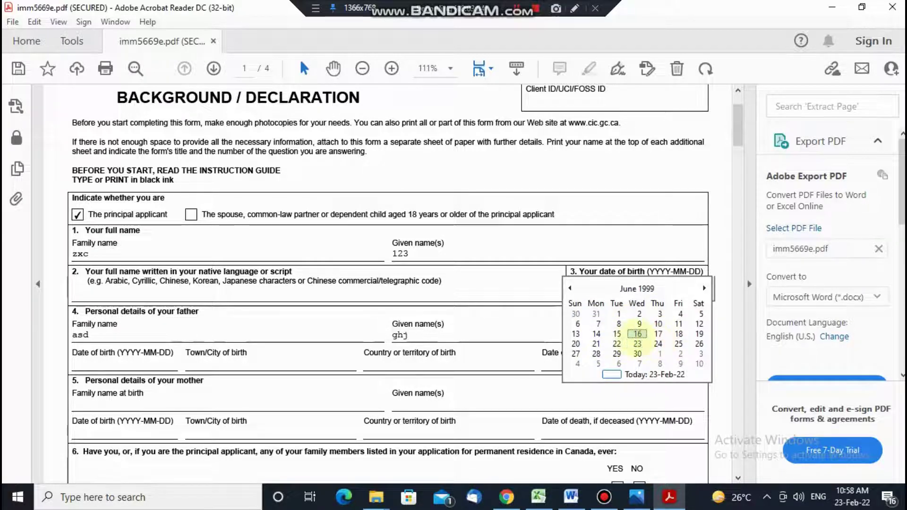
click(637, 334)
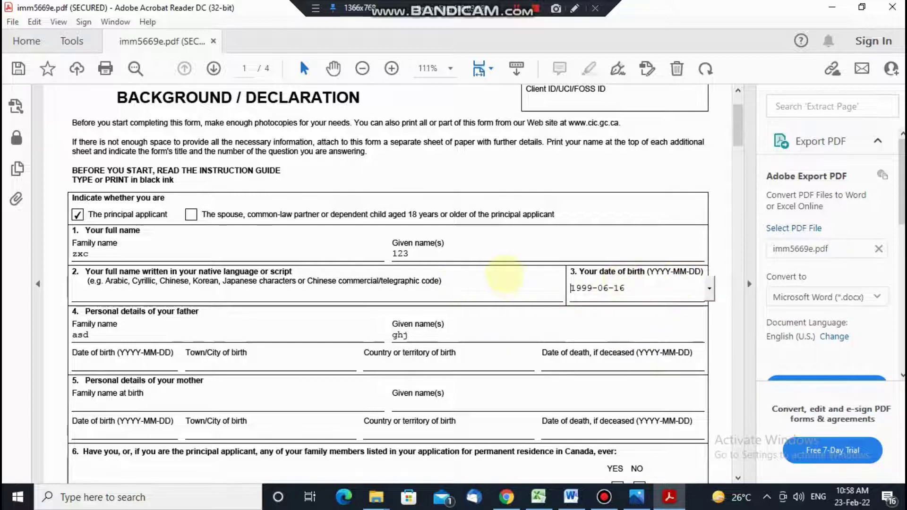
Pick the father's date of birth from the calendar in question 4
scroll(505, 273, down, 1)
drag(84, 280, 222, 289)
click(222, 289)
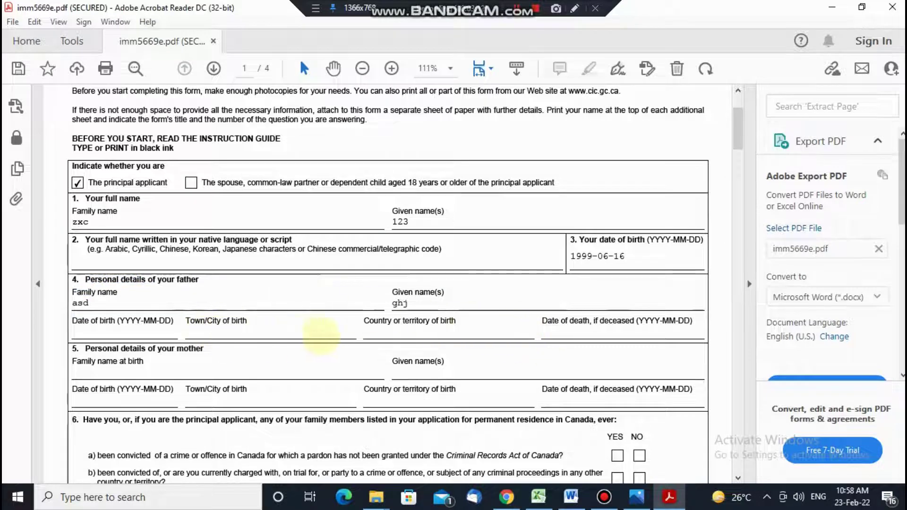
click(176, 334)
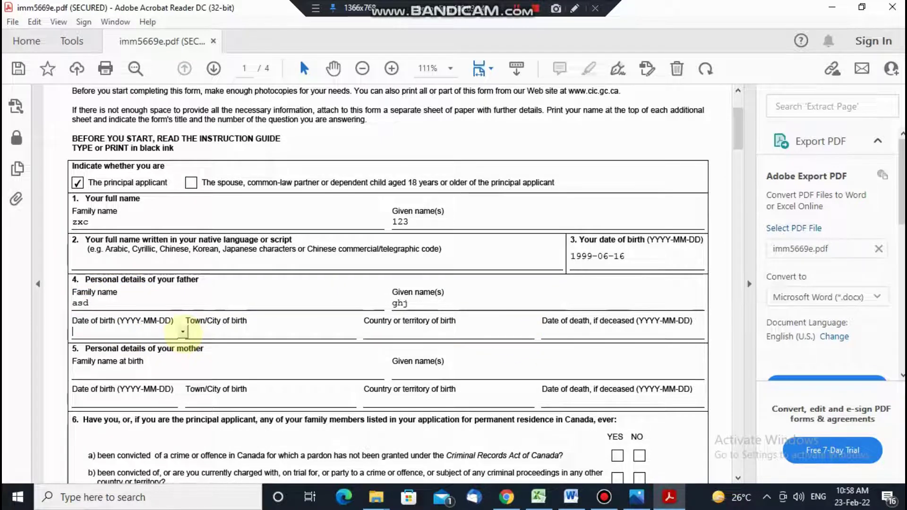
click(126, 338)
click(125, 337)
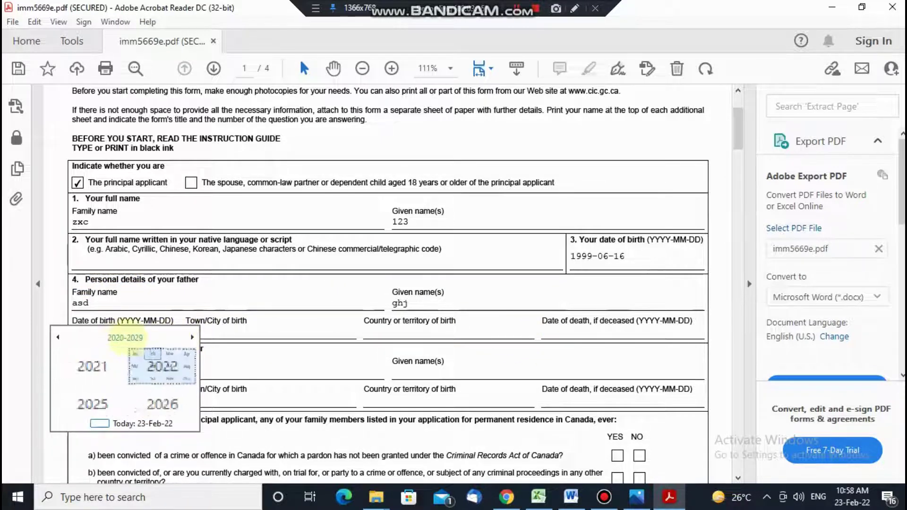
click(125, 337)
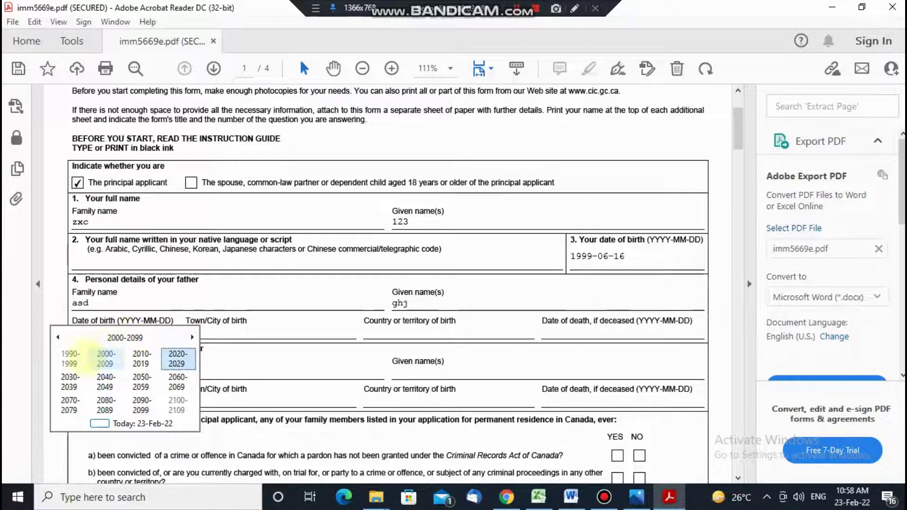
click(69, 359)
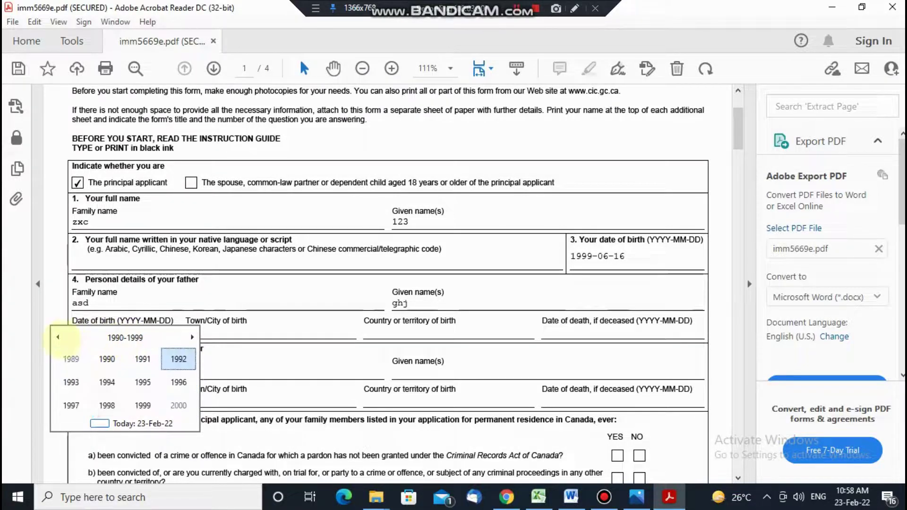
click(71, 359)
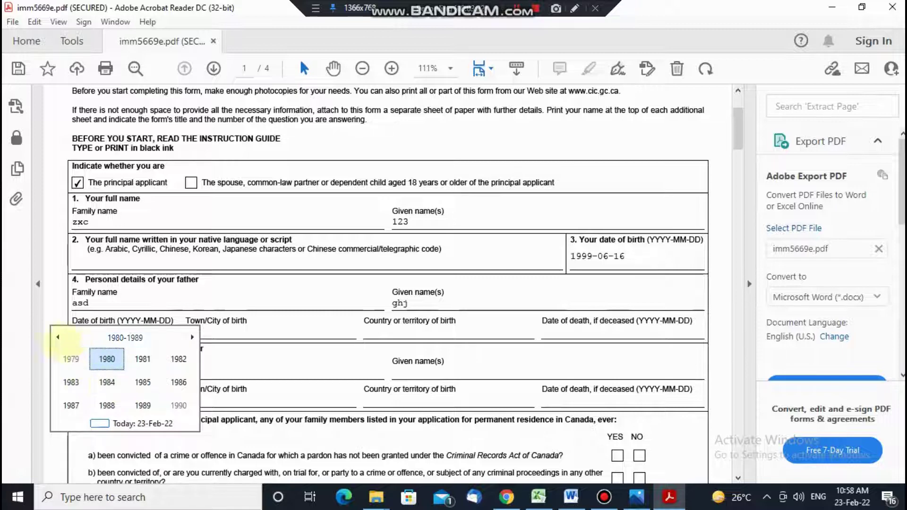
click(58, 337)
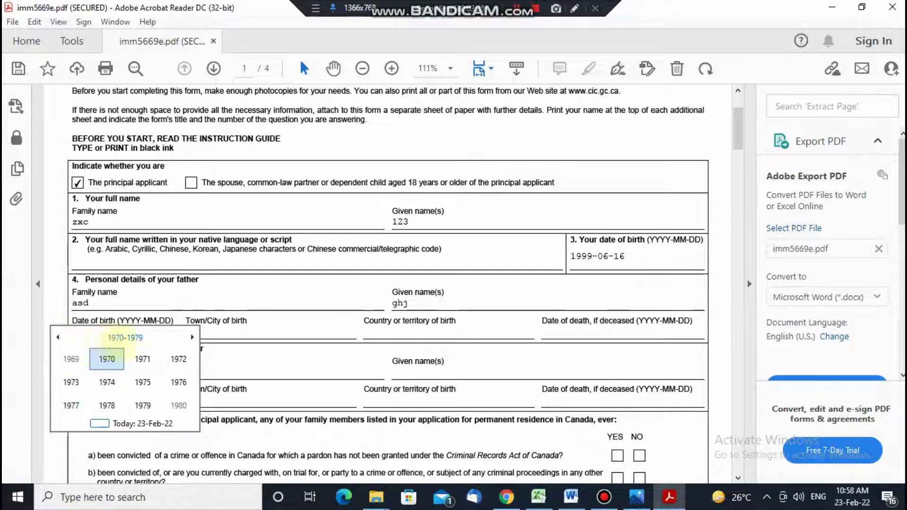
click(107, 359)
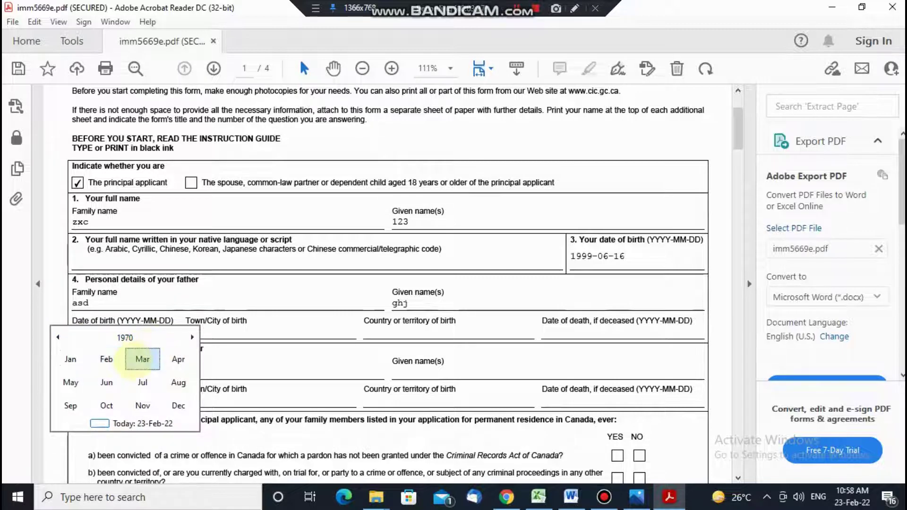
click(142, 359)
click(125, 381)
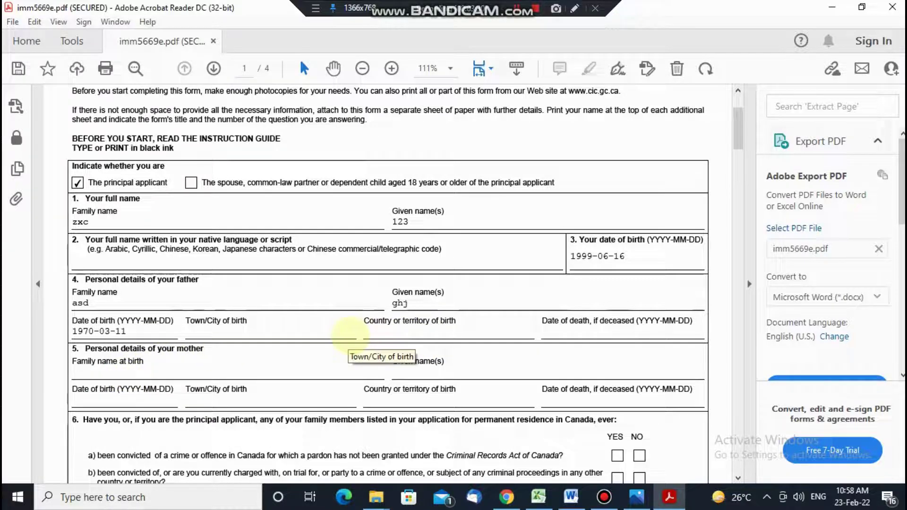
Enter karachi as the father's town of birth and pakistan as his country of birth in question 4
click(306, 334)
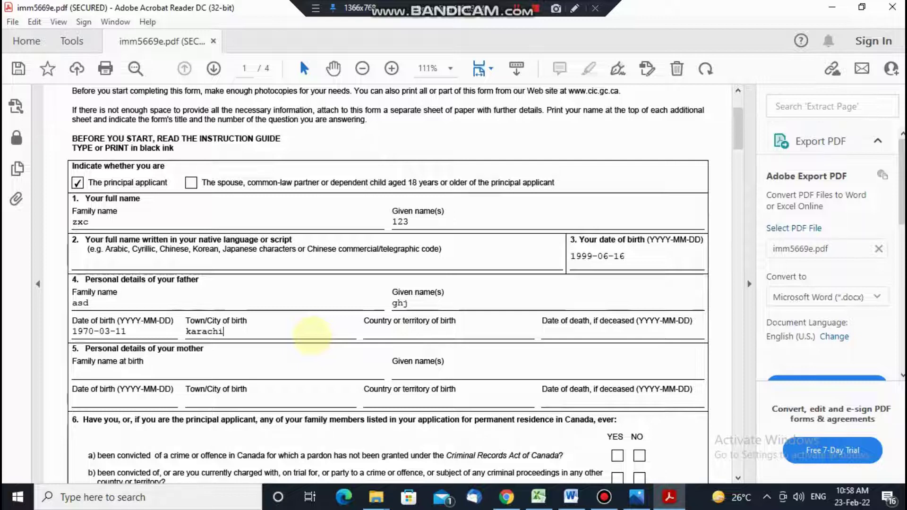
text(pa)
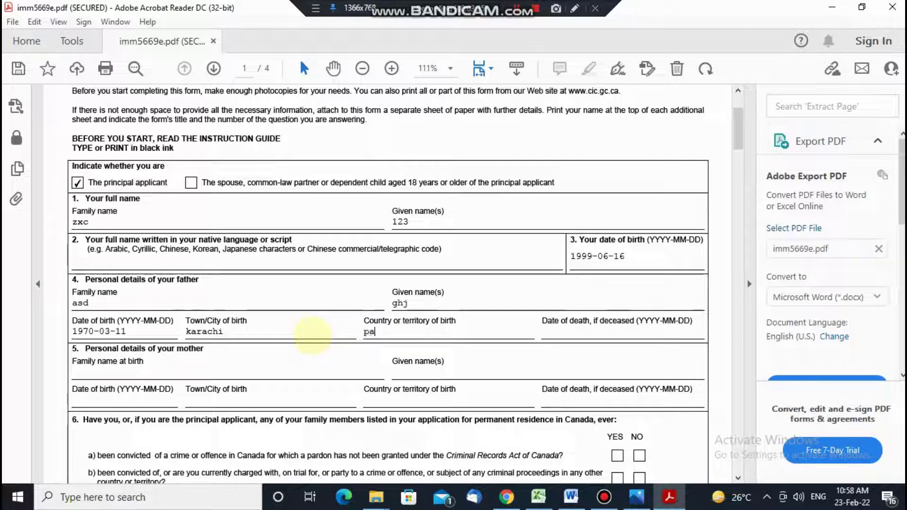
text(kistan)
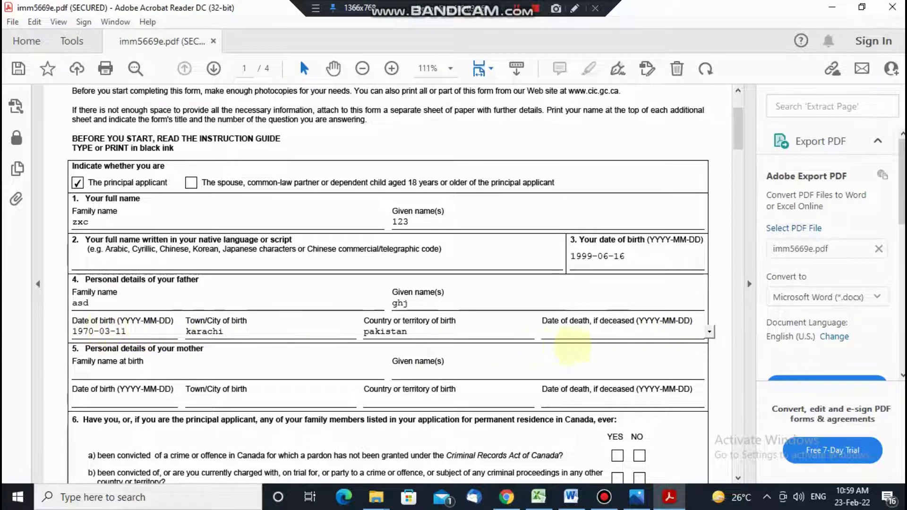
Set the father's date of death in question 4 to 2005-07-14 using the calendar
click(709, 332)
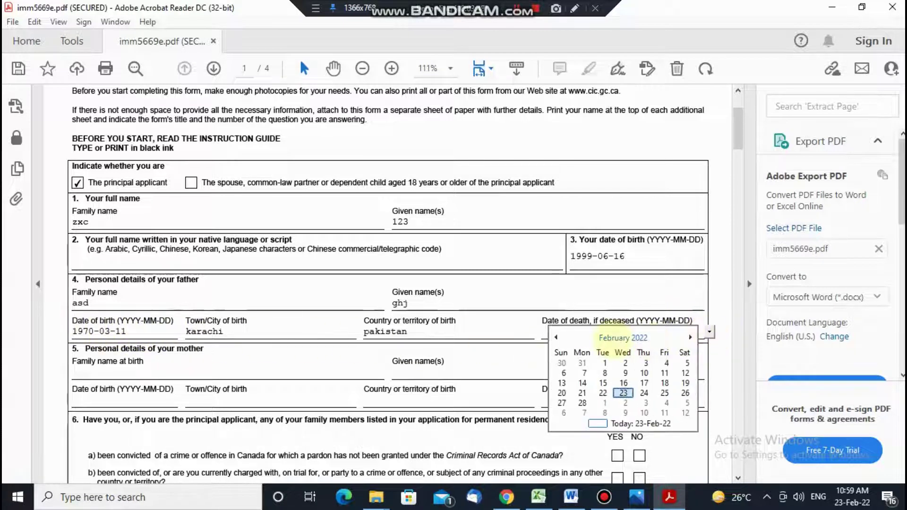
click(623, 338)
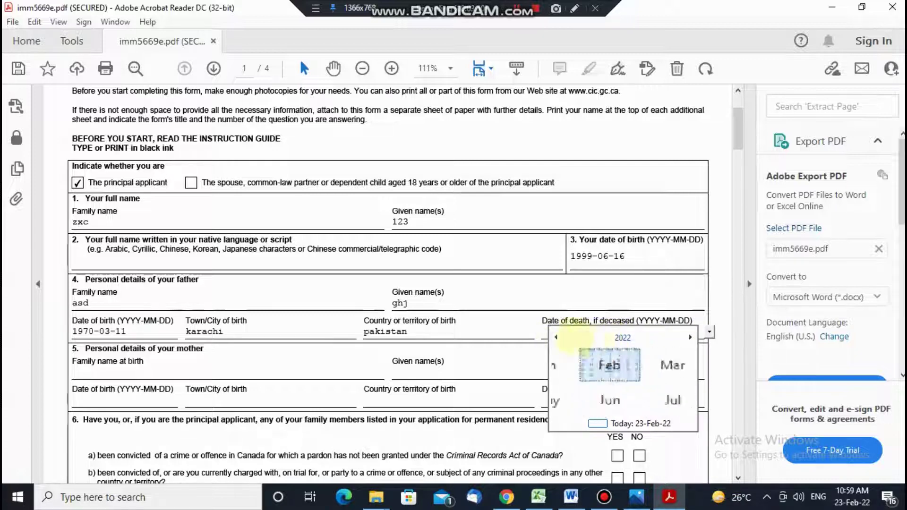
click(556, 337)
click(555, 338)
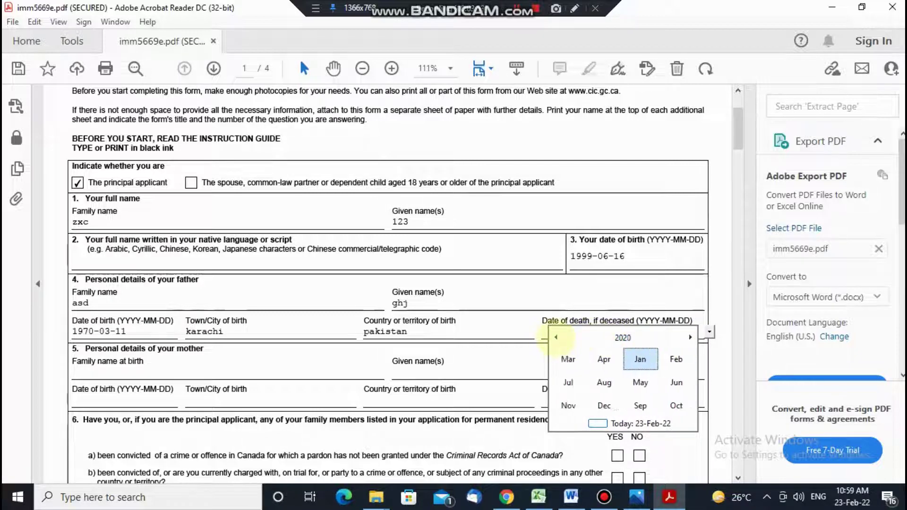
click(556, 337)
click(623, 337)
click(623, 338)
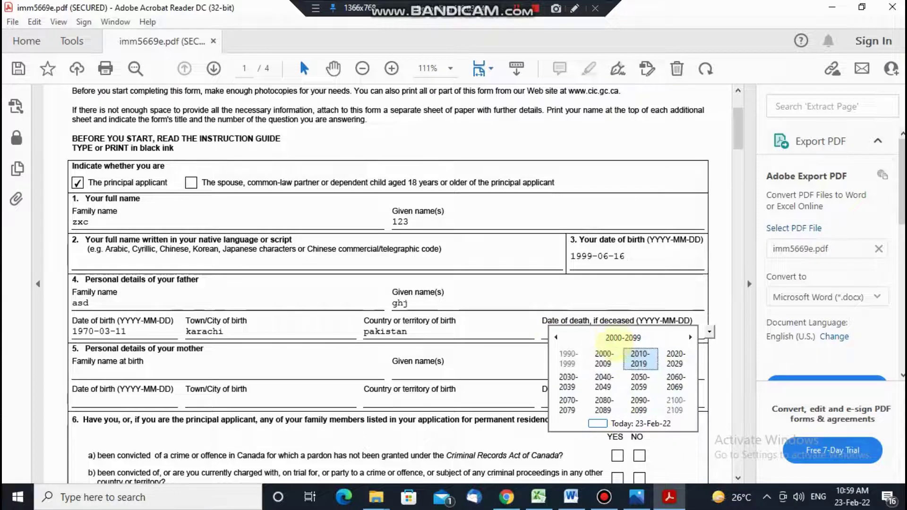
click(603, 359)
click(638, 383)
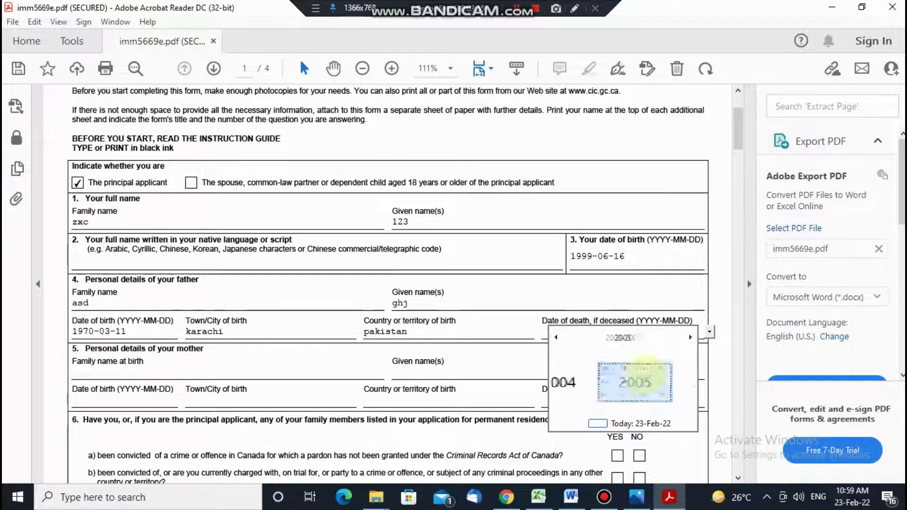
click(640, 383)
click(644, 383)
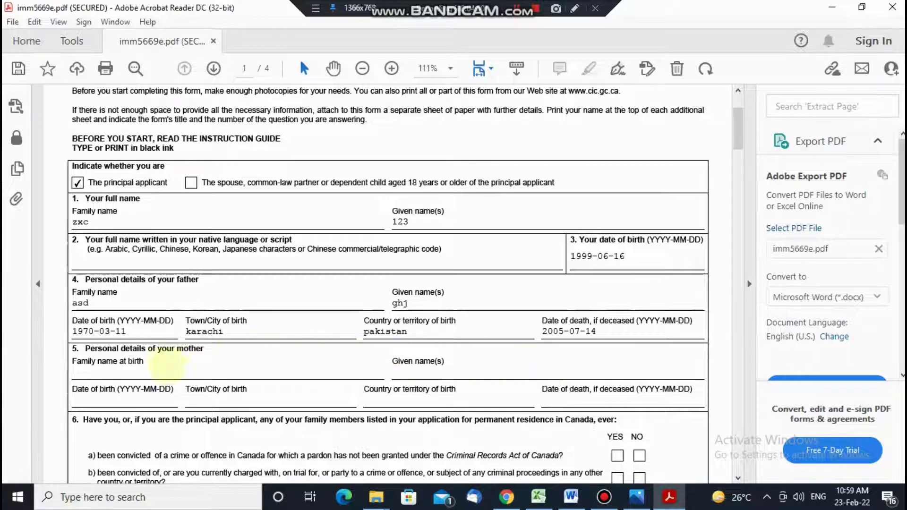
drag(89, 352, 176, 356)
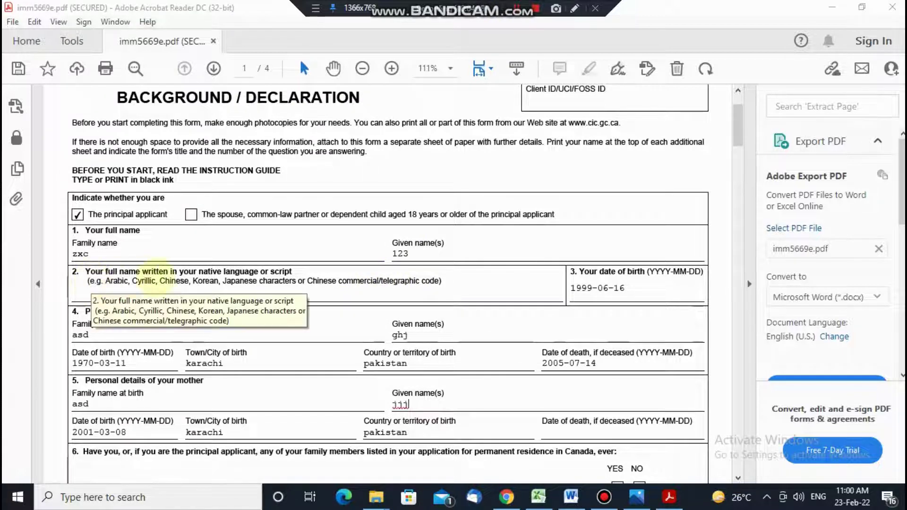
Activate question 2's empty native-language name field, and switch to the Google Translate English-to-Urdu results in Chrome
click(214, 270)
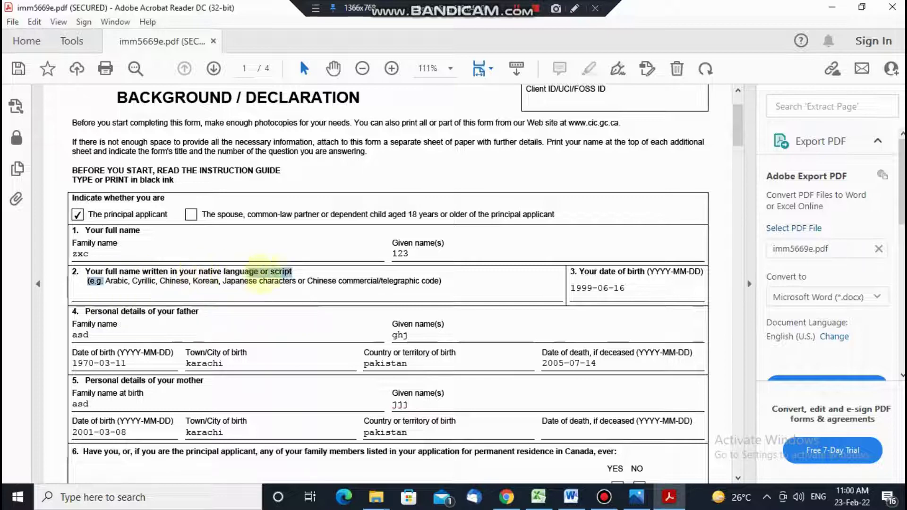
click(190, 295)
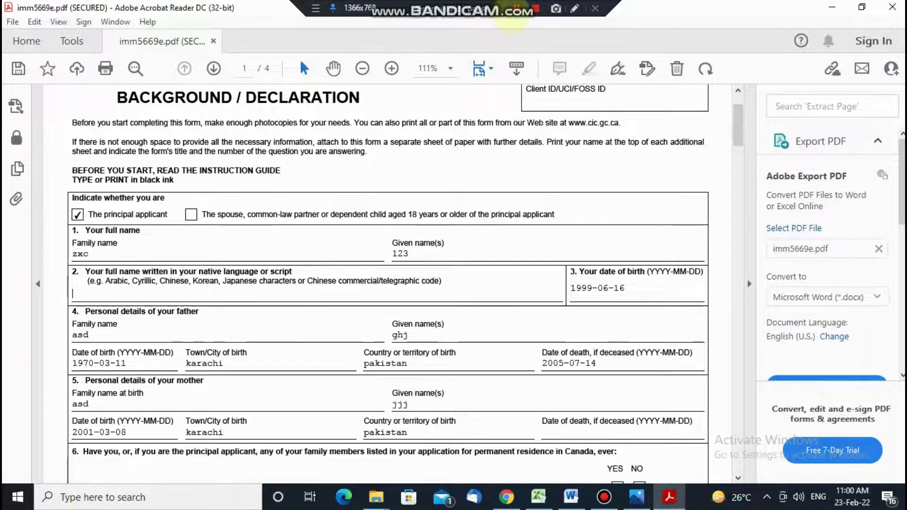
key(alt+Tab)
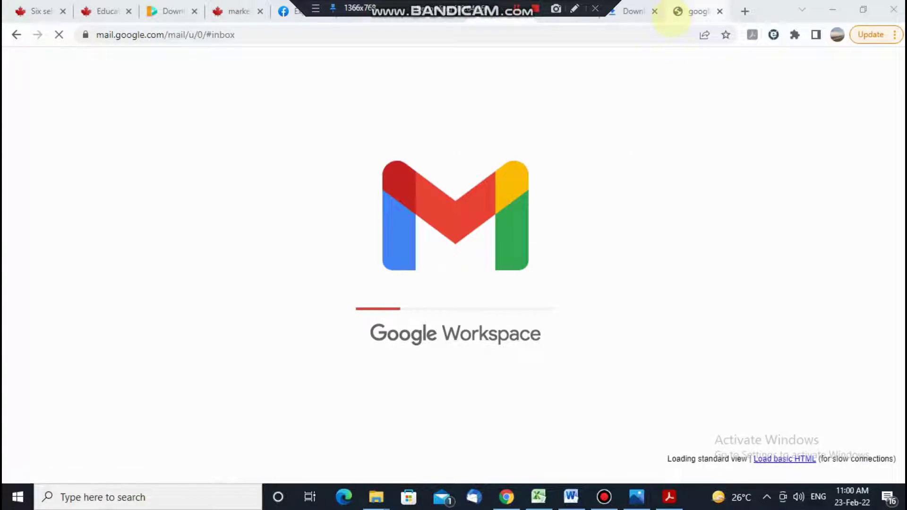
click(672, 18)
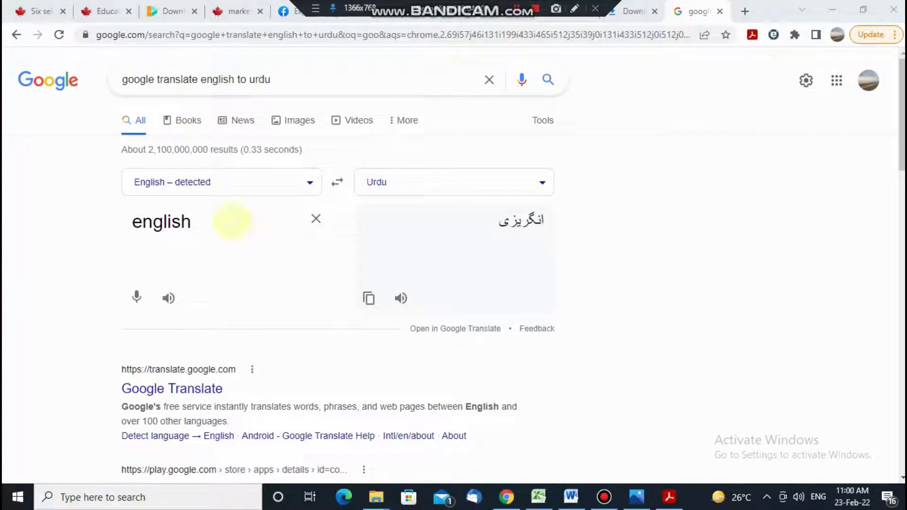
Try translating two sample given names from English to Urdu, clearing the translator after each one
double_click(233, 221)
text(danish)
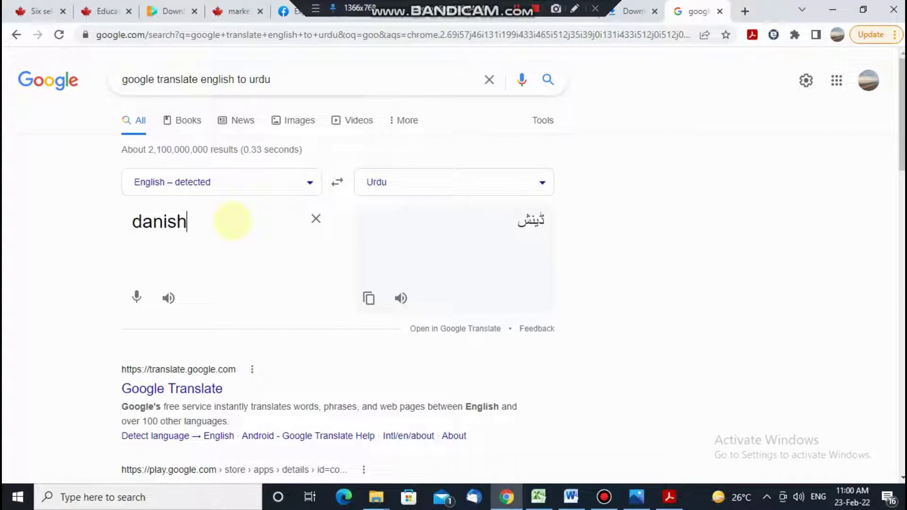
key(BackSpace)
key(BackSpace)
key(BackSpace)
key(BackSpace)
key(BackSpace)
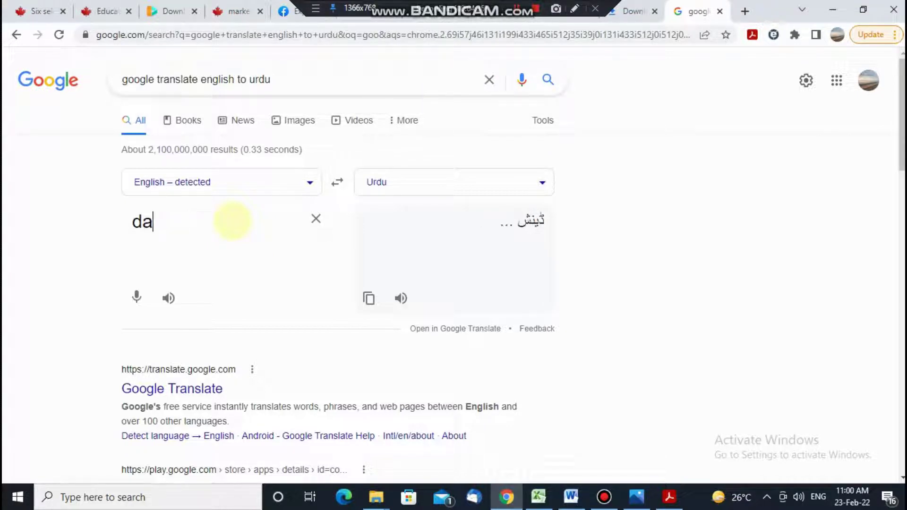
key(BackSpace)
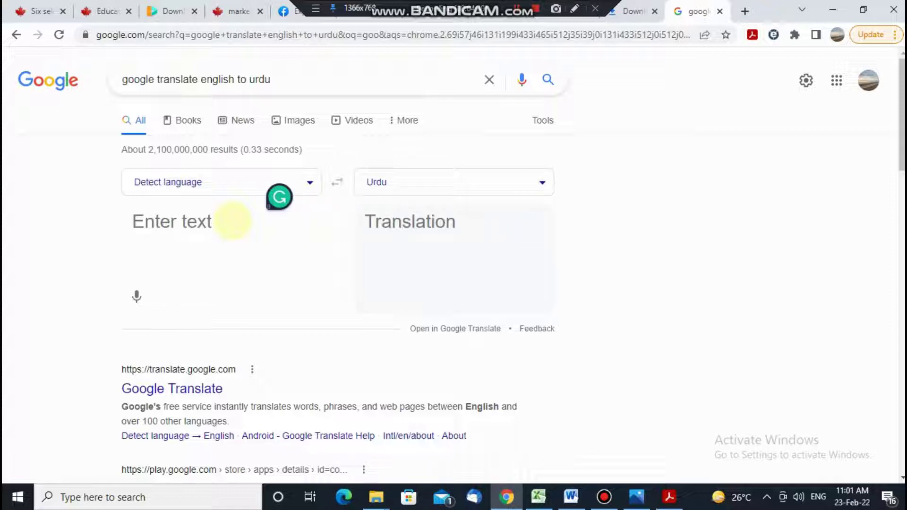
text(azam)
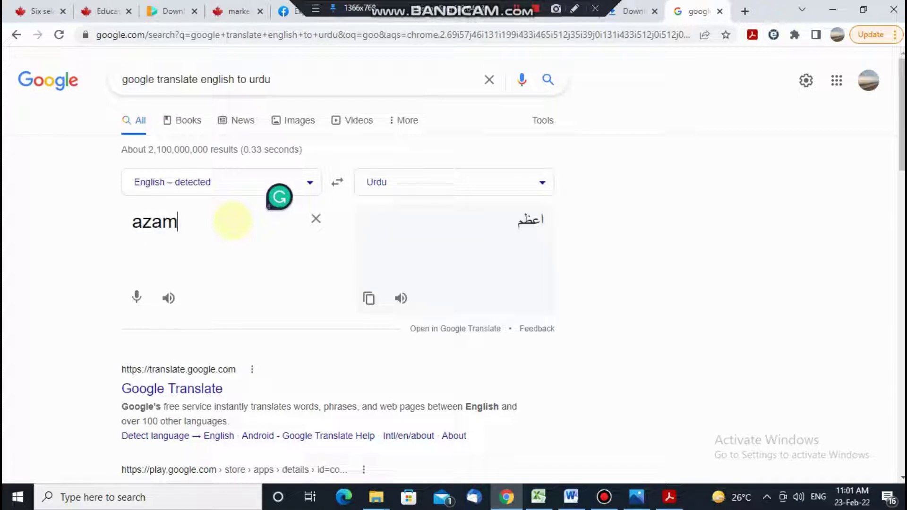
key(BackSpace)
key(BackSpace)
key(BackSpace)
key(BackSpace)
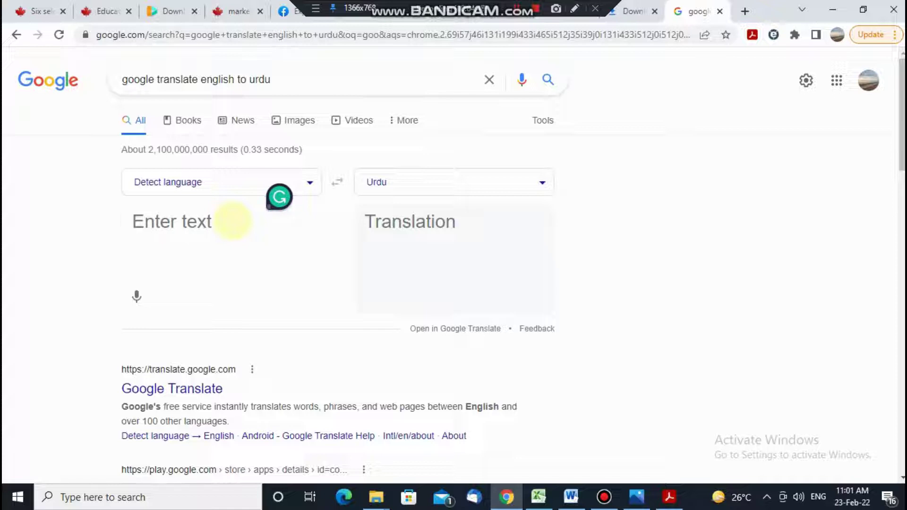
Translate the applicant's given name from English to Urdu and copy the Urdu translation
text(saqib)
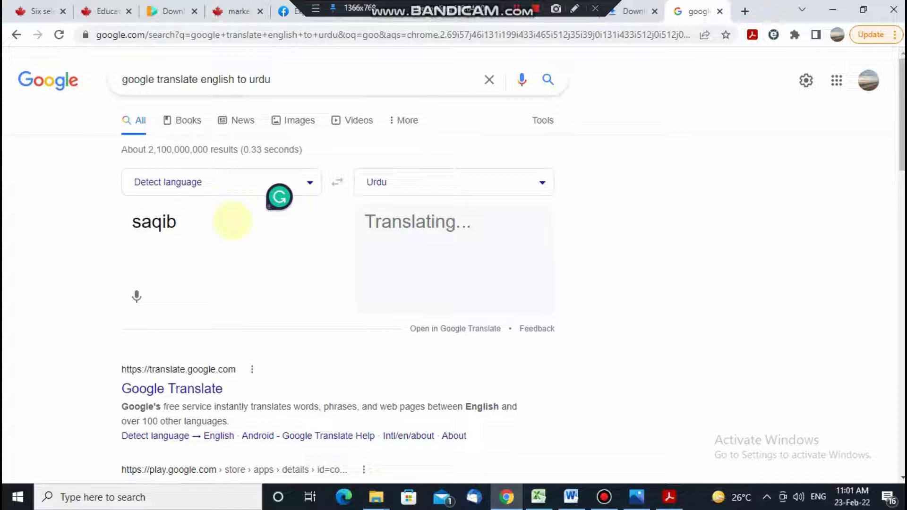
click(518, 9)
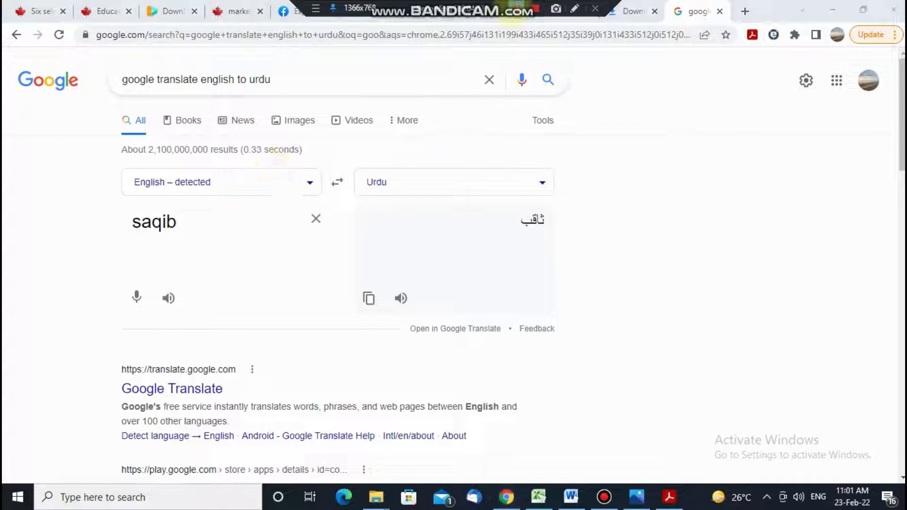
click(543, 179)
click(538, 186)
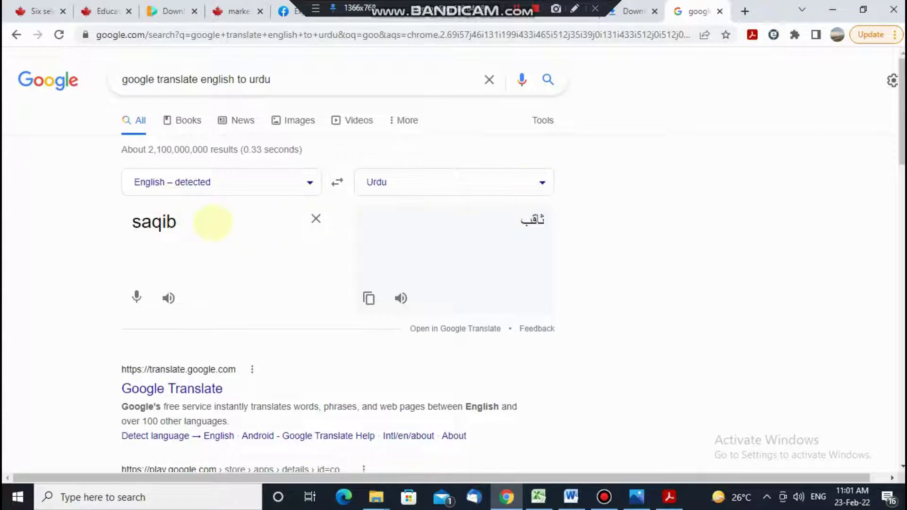
double_click(525, 219)
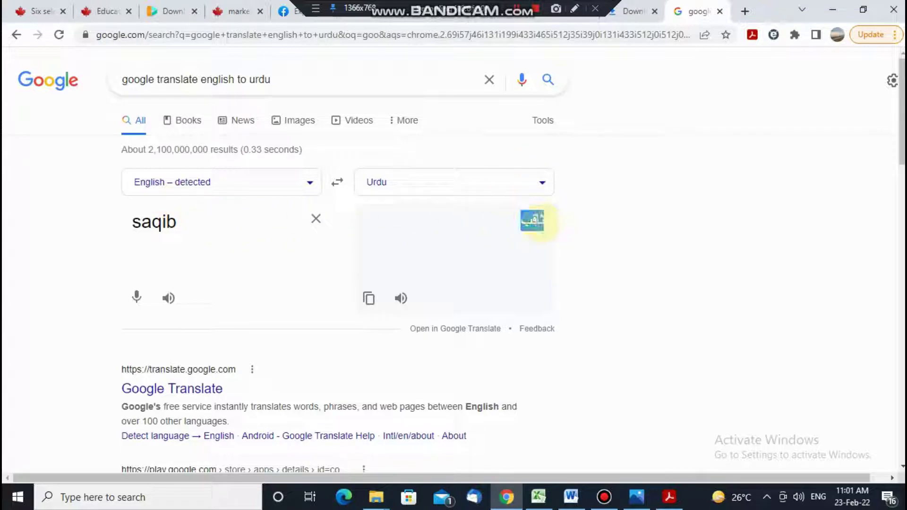
right_click(544, 223)
click(560, 233)
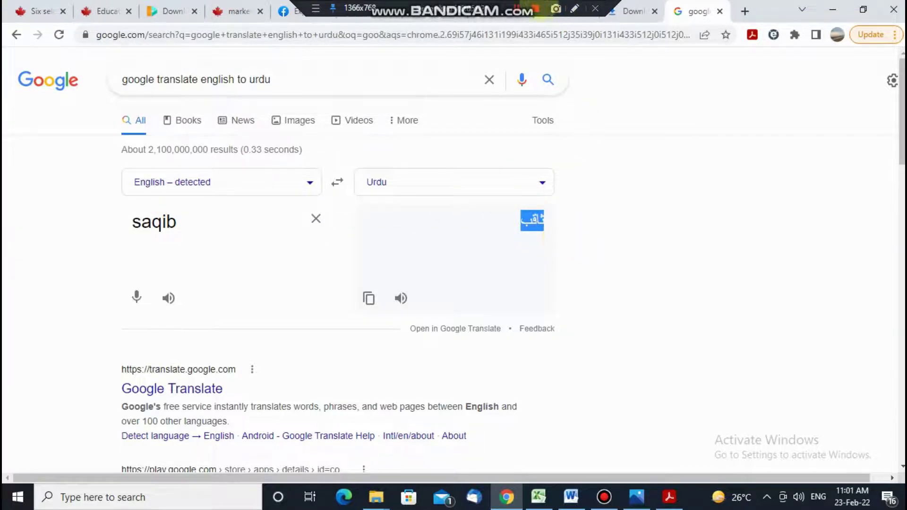
Switch to Adobe Acrobat Reader and paste the Urdu name into question 2's native-language full name field
key(alt+Tab)
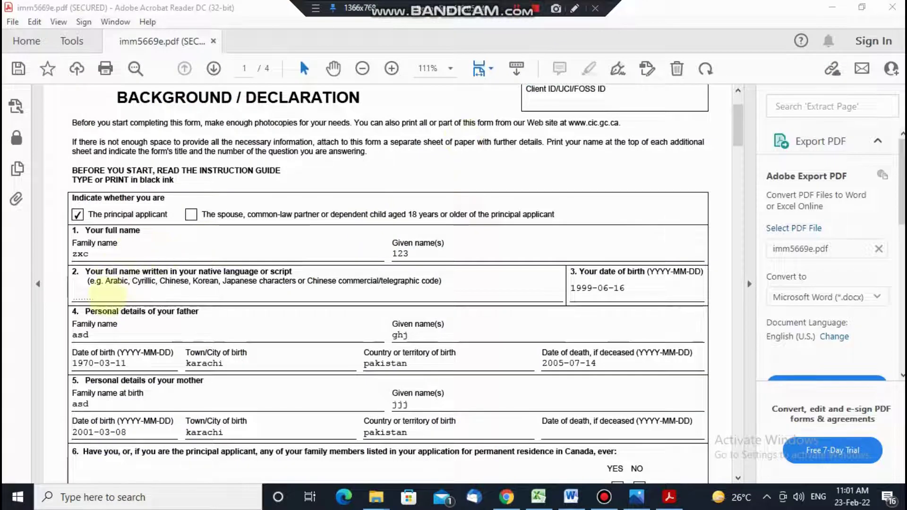
click(108, 296)
key(ctrl+v)
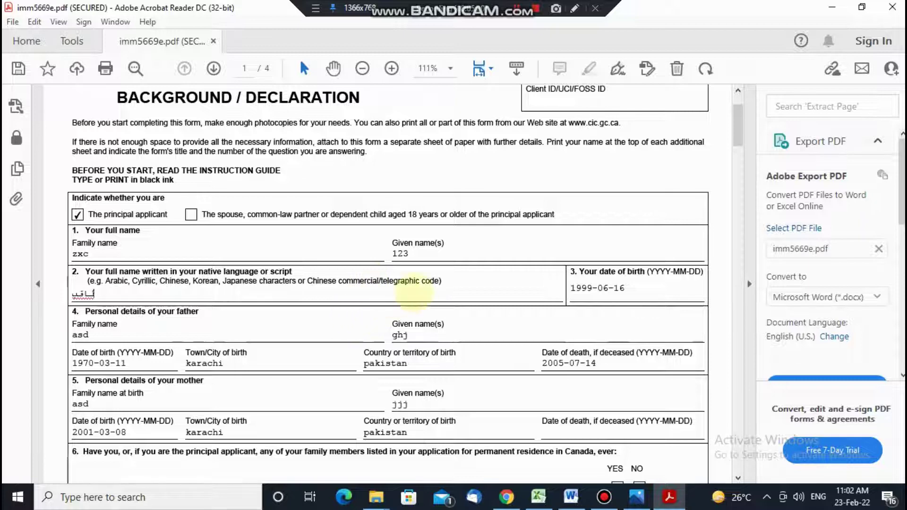
Answer NO to items a through d of question 6, covering convictions, criminal proceedings, refugee claims and visa refusals
scroll(633, 284, down, 5)
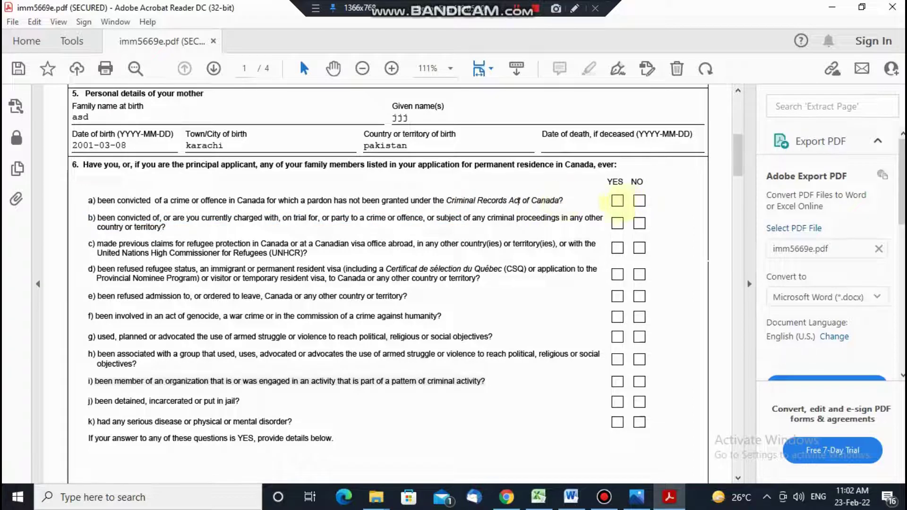
click(639, 200)
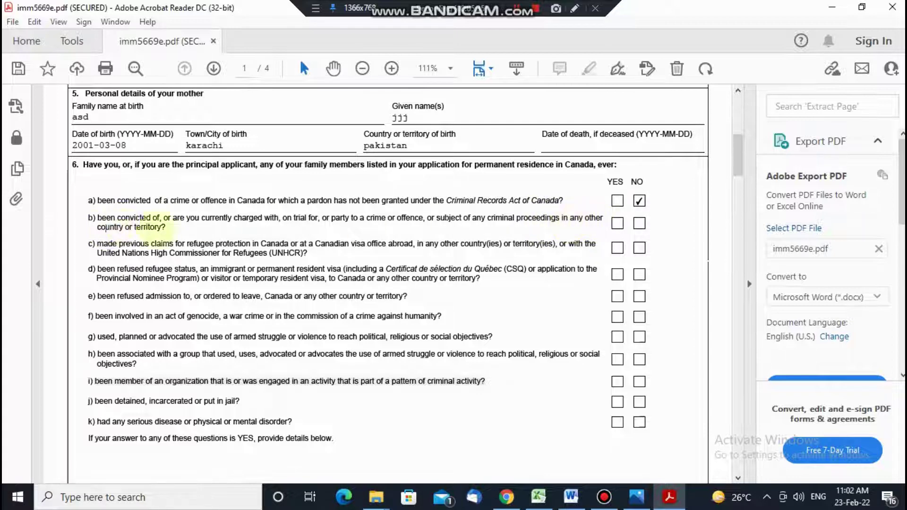
drag(96, 227, 174, 244)
click(640, 223)
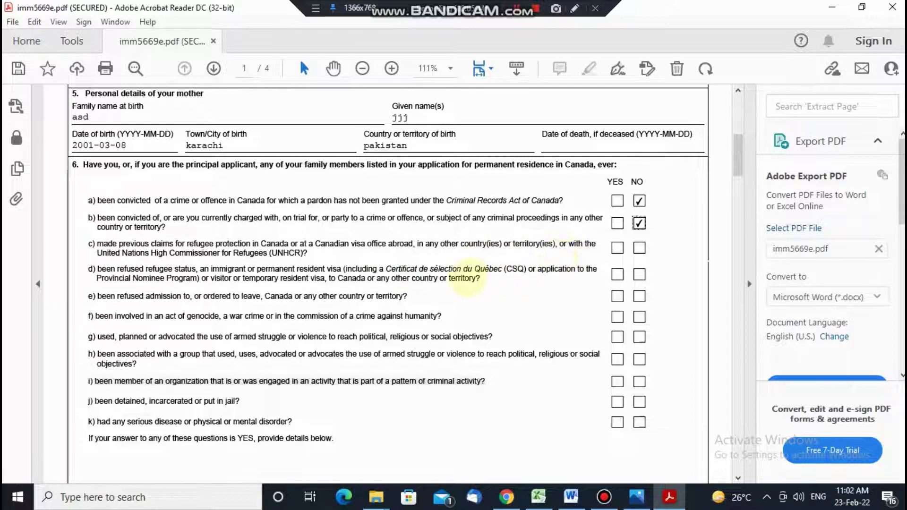
click(640, 247)
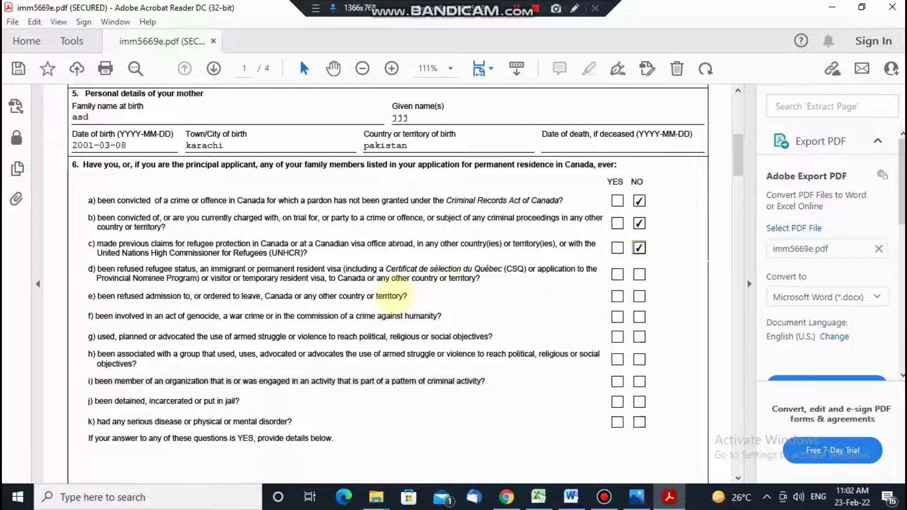
click(639, 275)
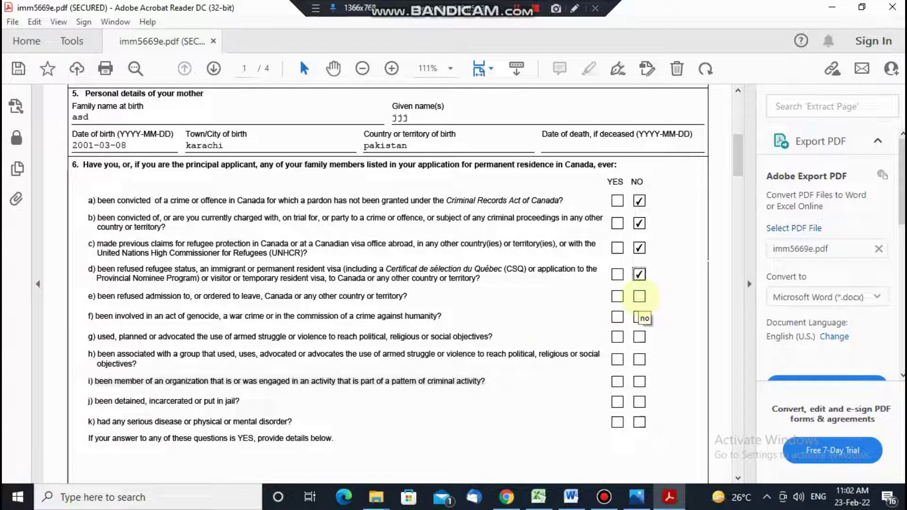
Answer NO to items e through k of question 6, from refused admission to serious disease or disorder
click(639, 296)
click(639, 317)
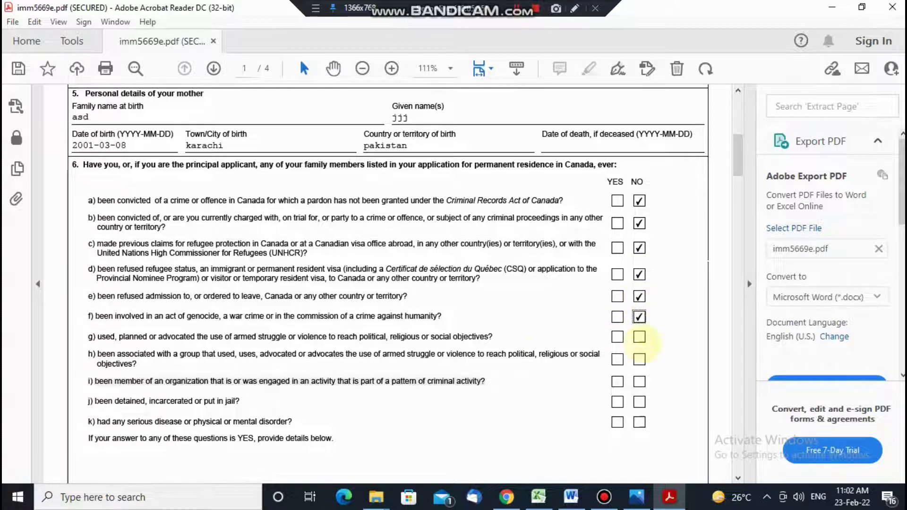
click(640, 337)
click(639, 360)
click(640, 382)
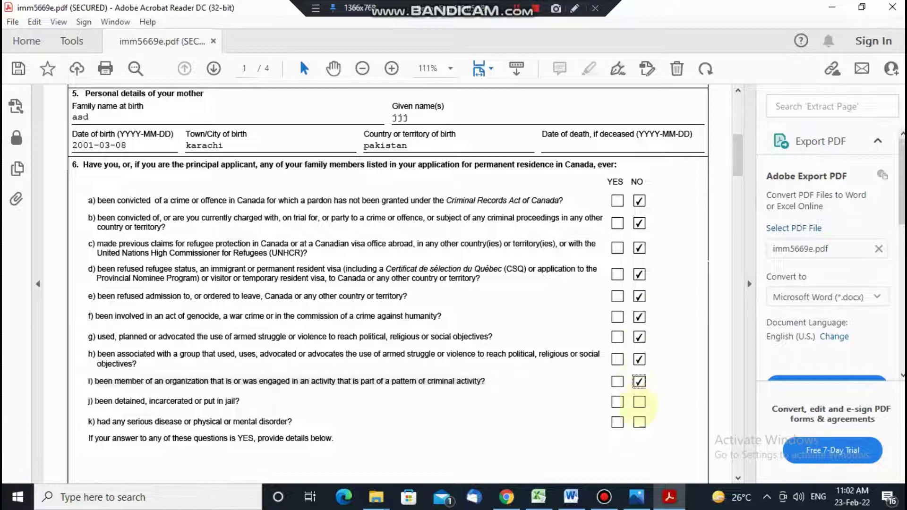
click(640, 402)
click(639, 422)
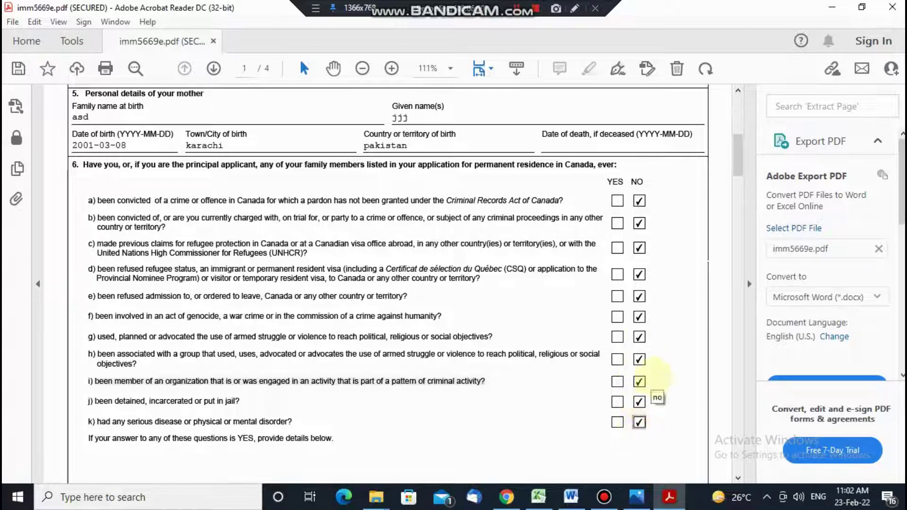
scroll(422, 341, down, 1)
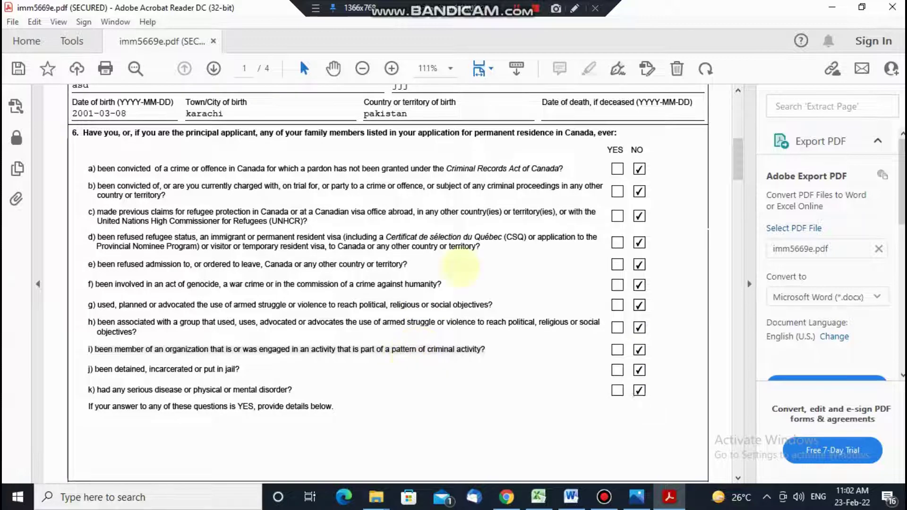
Enter the years of schooling in question 7: 8 for elementary, 4 for secondary and 4 for university/college
scroll(501, 303, down, 3)
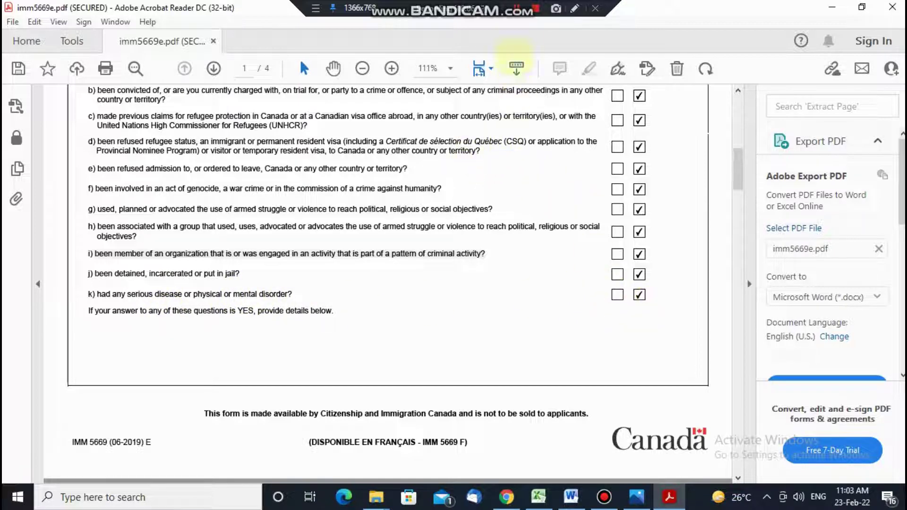
key(Page_Down)
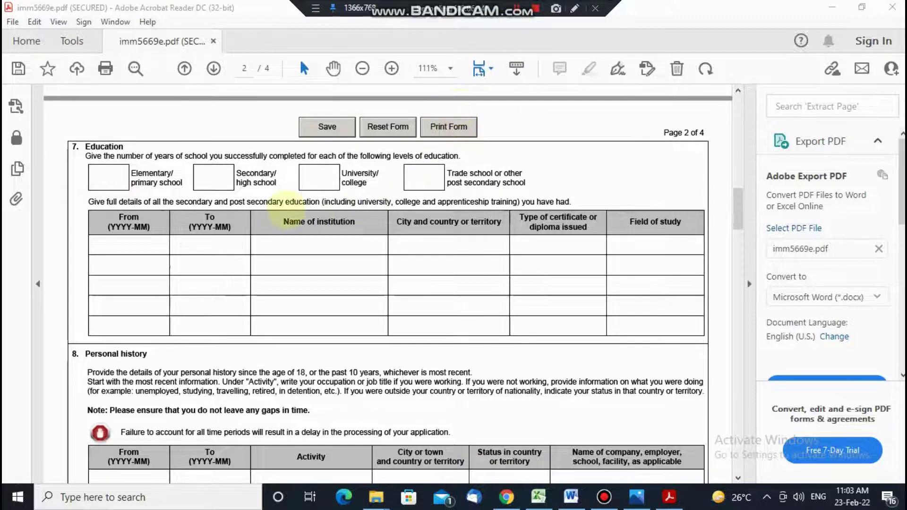
click(109, 179)
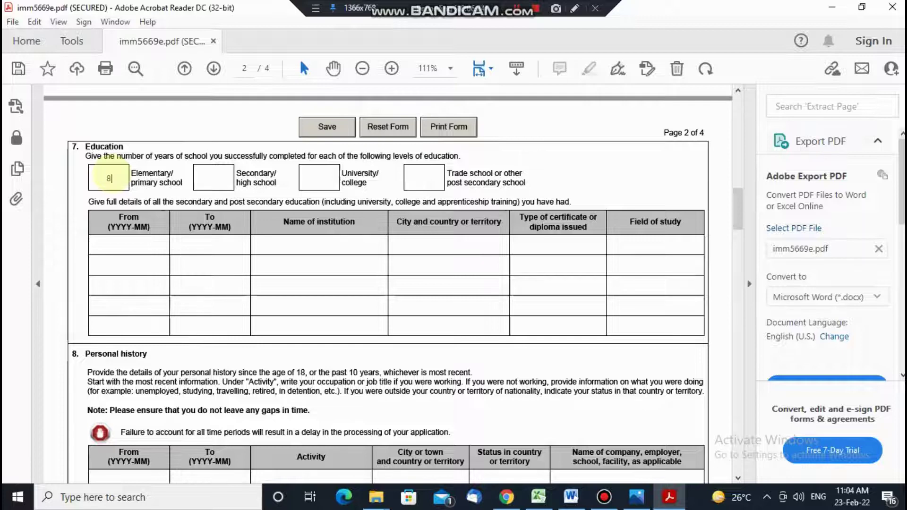
click(214, 177)
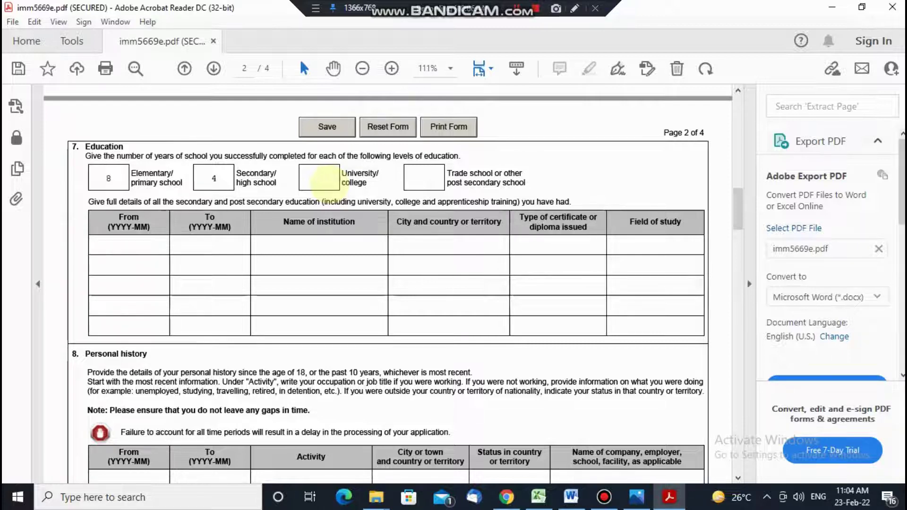
click(322, 178)
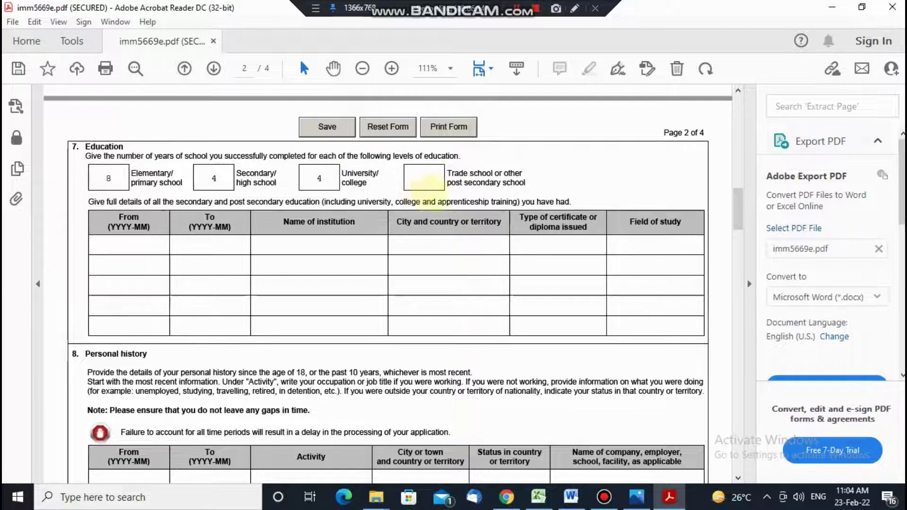
click(525, 10)
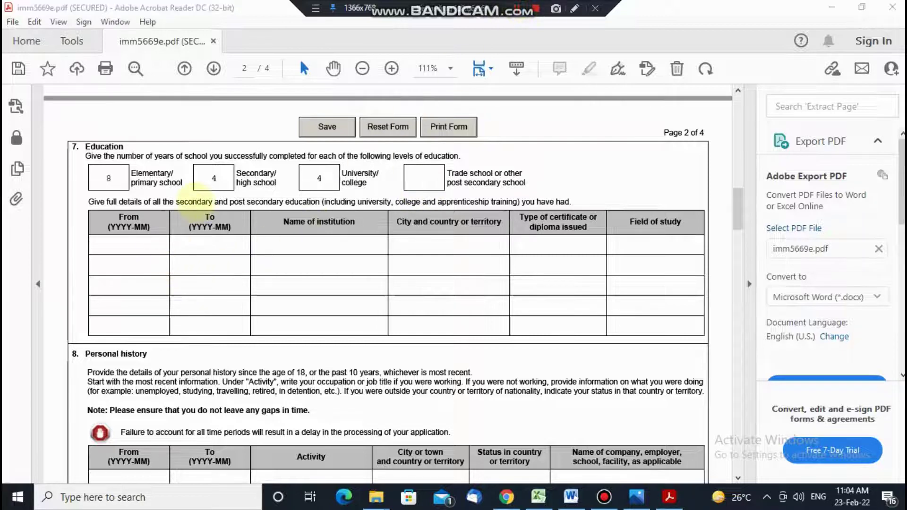
Review question 7's instruction on listing secondary and post secondary education, and go to the From date of the table's first row
double_click(193, 203)
drag(194, 208, 307, 200)
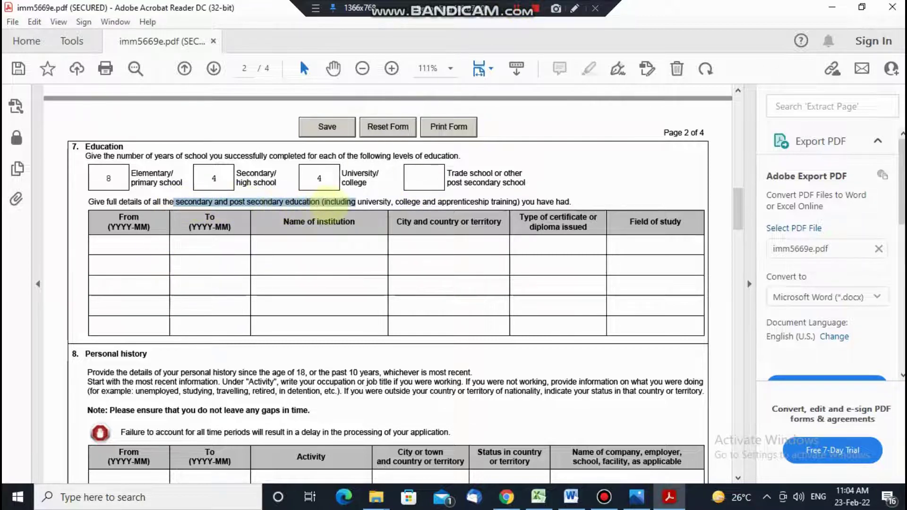
click(326, 221)
click(124, 245)
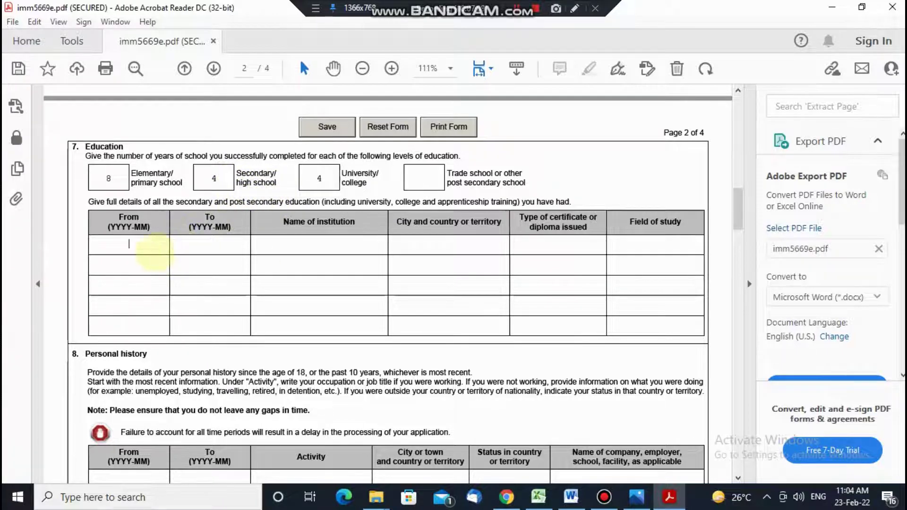
click(152, 250)
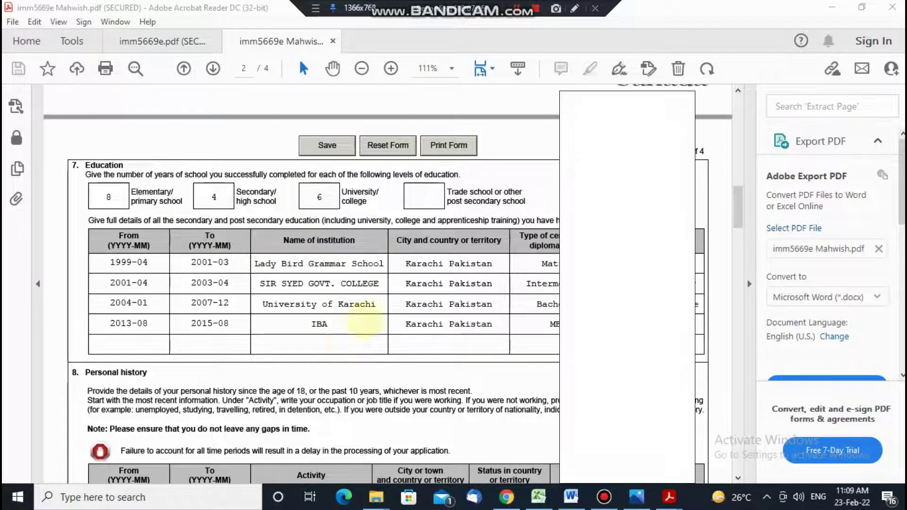
Examine the completed sample form's education and personal history tables, including how unemployed and job-seeking periods are listed under Activity
scroll(504, 354, down, 1)
scroll(503, 354, down, 2)
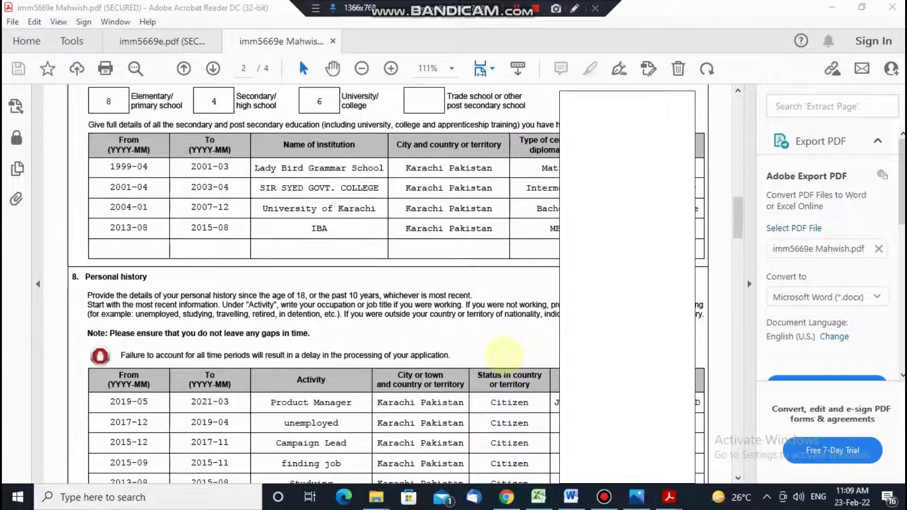
scroll(504, 355, down, 1)
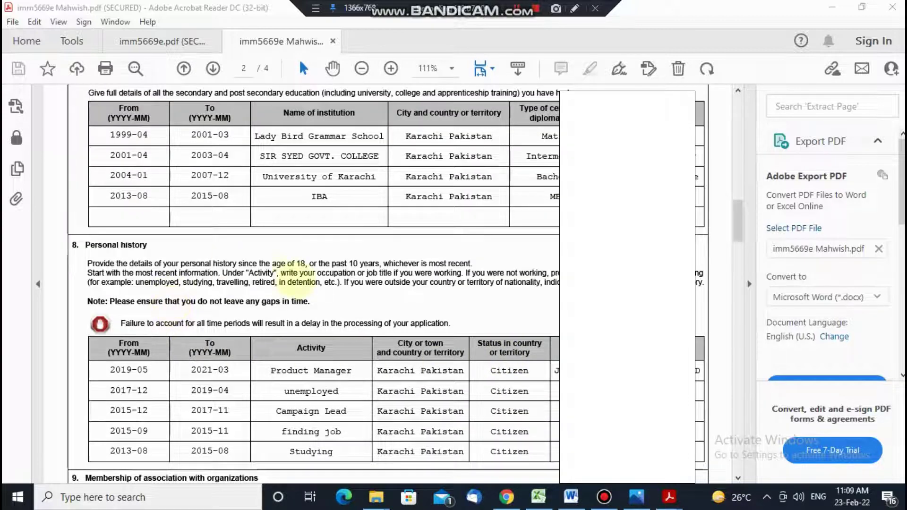
scroll(213, 275, down, 1)
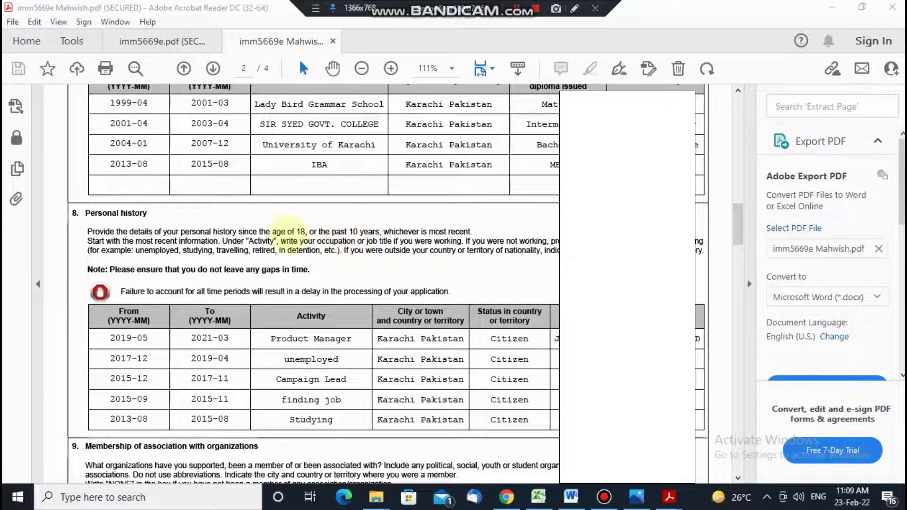
scroll(365, 341, down, 1)
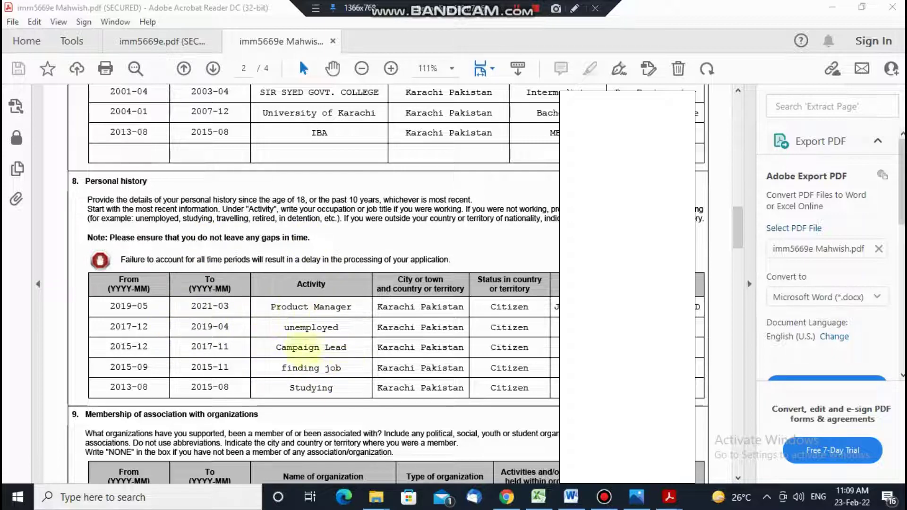
drag(284, 327, 344, 327)
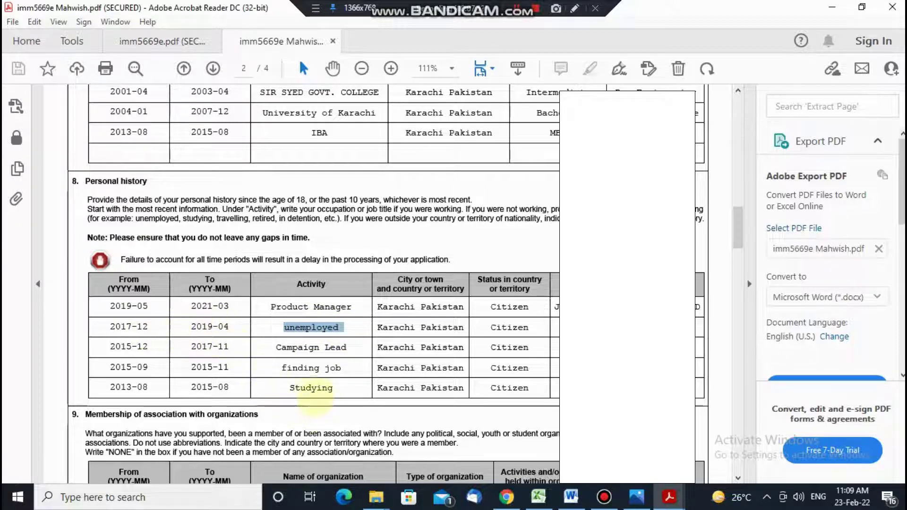
drag(342, 369, 245, 378)
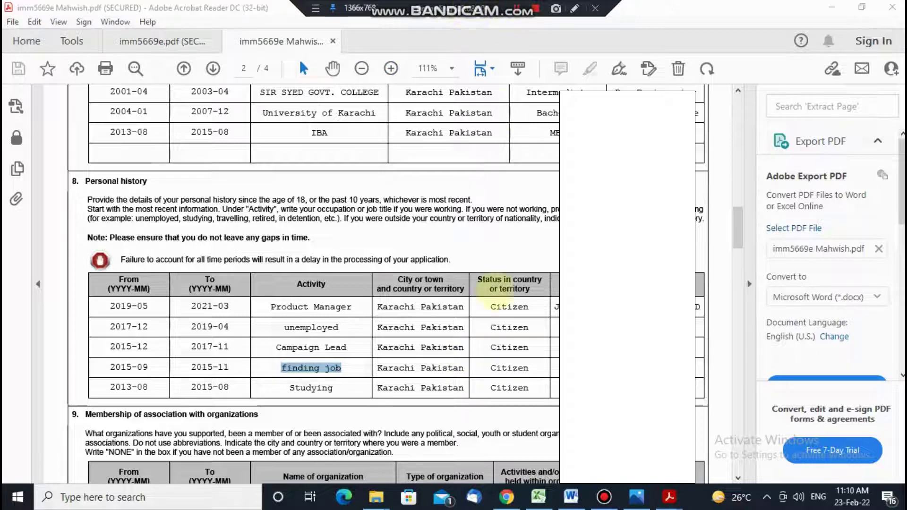
Examine question 9 of the sample form, on membership of organizations, and its instruction for writing NONE
scroll(492, 291, down, 3)
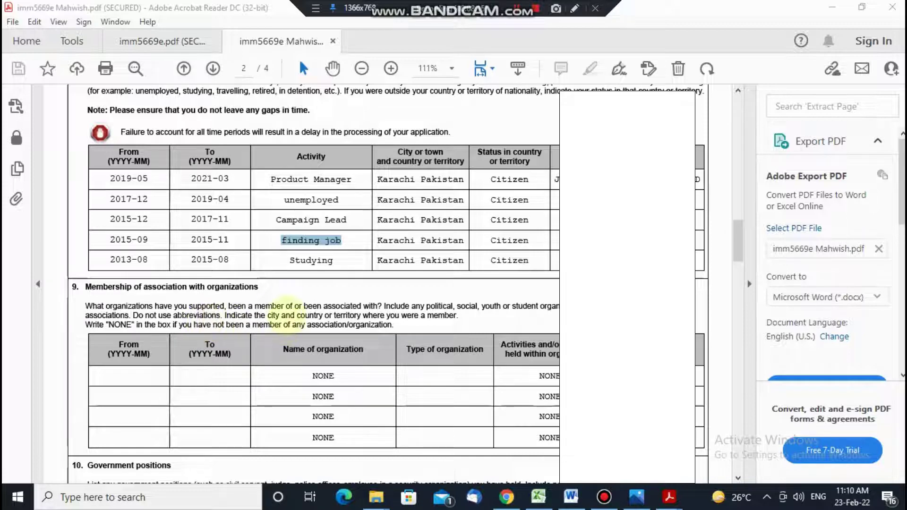
scroll(286, 311, down, 1)
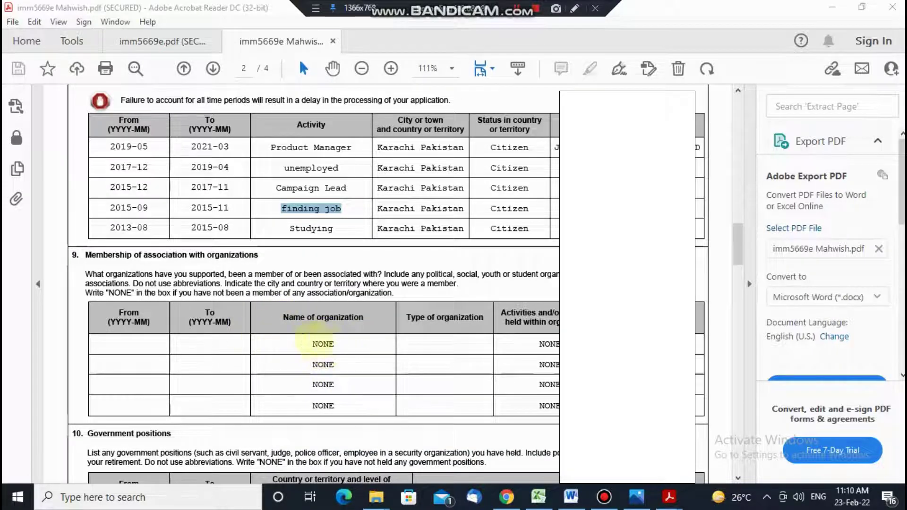
click(313, 344)
double_click(343, 347)
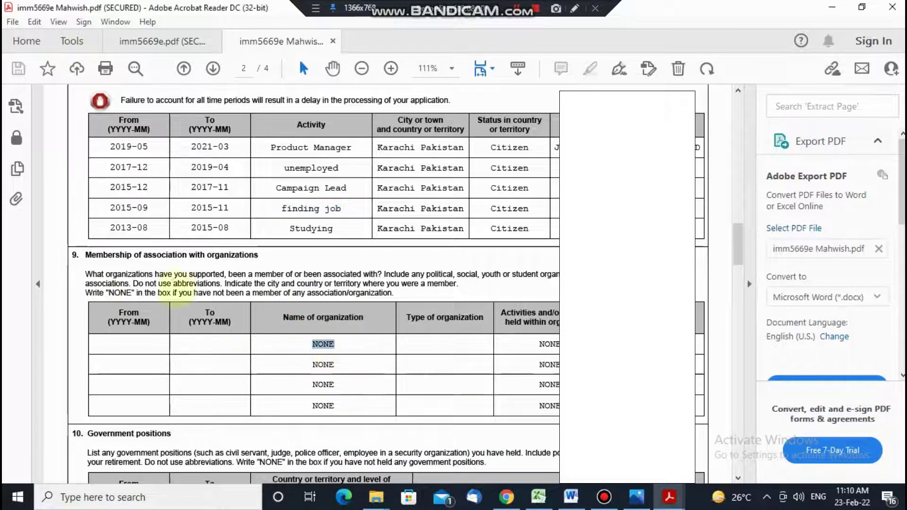
click(108, 297)
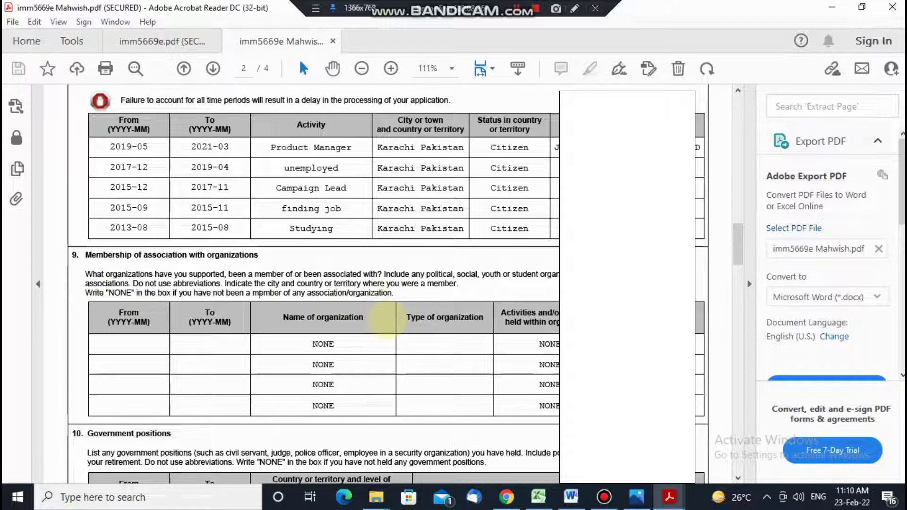
Examine how the sample form answers question 10 on government positions and question 11 on military and paramilitary service
scroll(374, 308, down, 5)
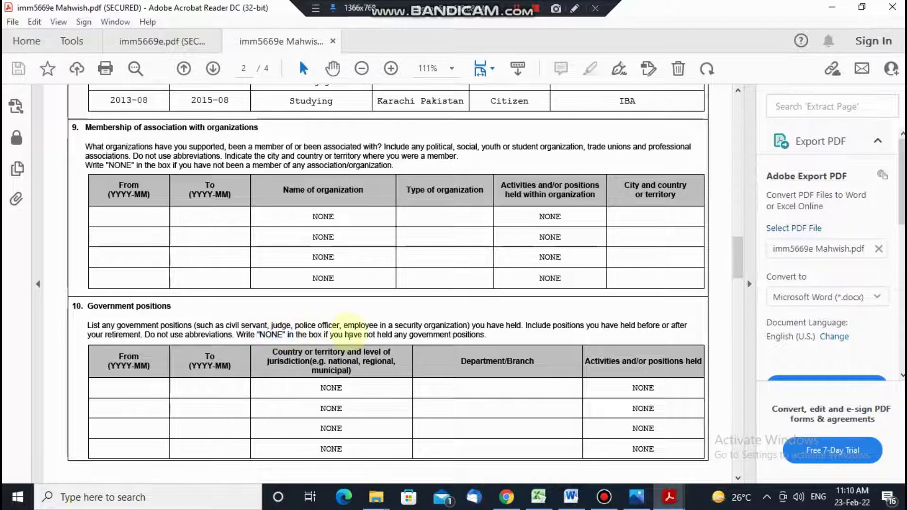
scroll(355, 331, down, 1)
scroll(350, 331, down, 6)
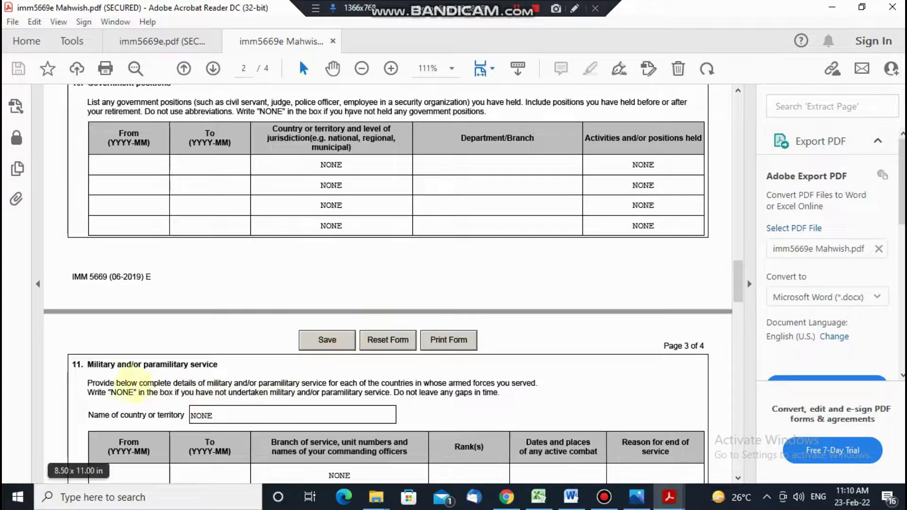
scroll(125, 378, down, 1)
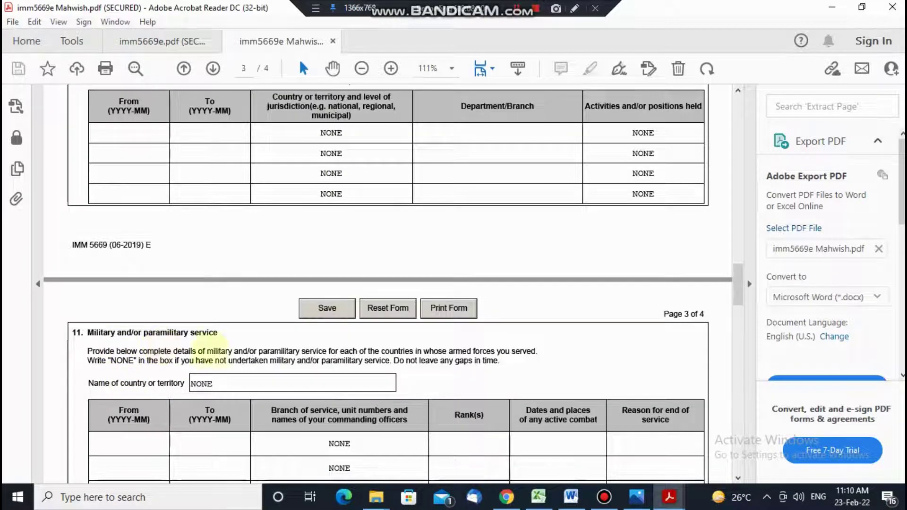
scroll(208, 340, down, 5)
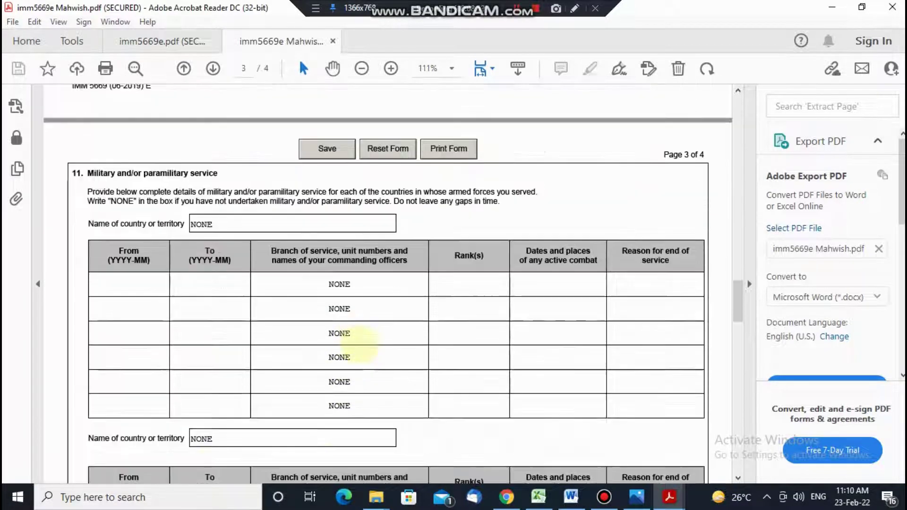
scroll(359, 341, down, 1)
scroll(254, 365, down, 1)
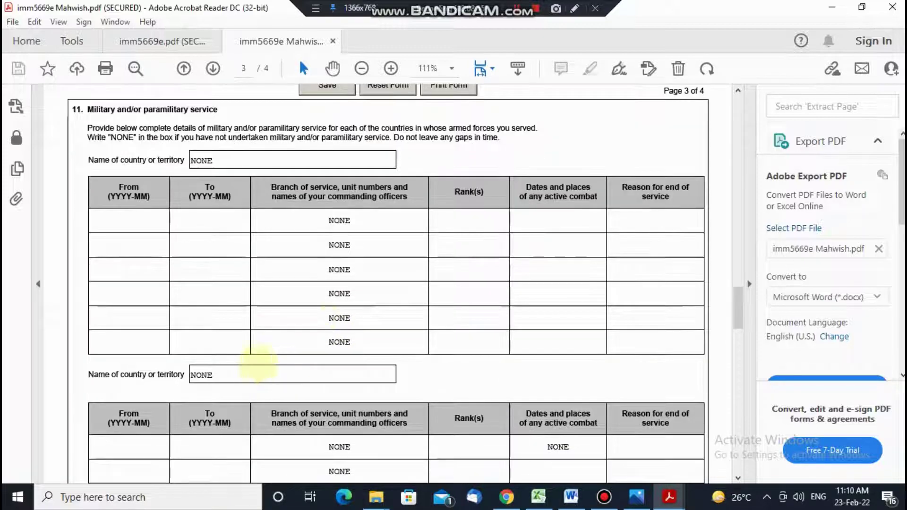
scroll(298, 345, down, 1)
scroll(293, 351, down, 4)
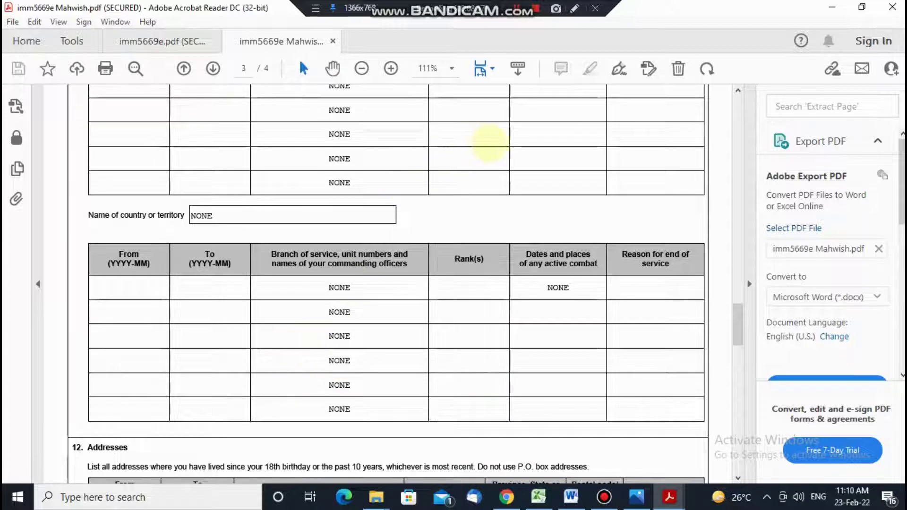
Return to the imm5669e.pdf form and review question 12's instruction on listing addresses for the past 10 years
key(ctrl+Tab)
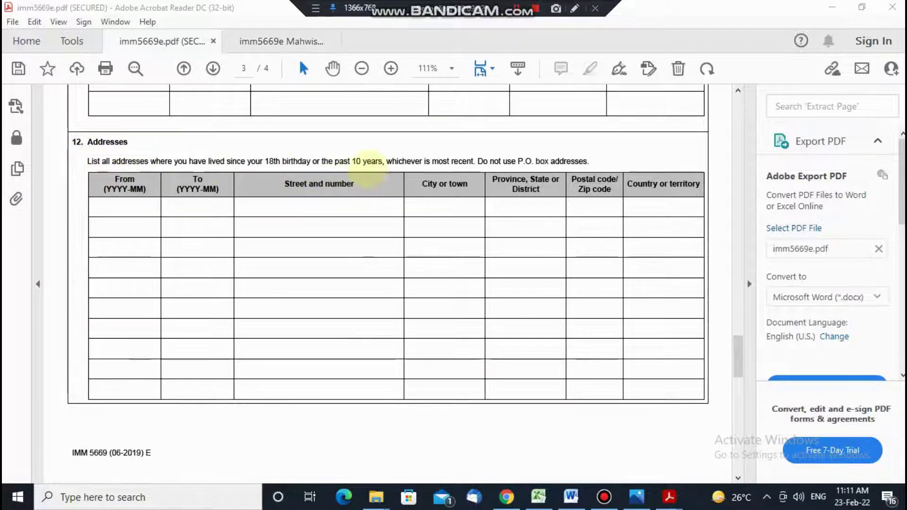
drag(347, 162, 403, 160)
click(191, 231)
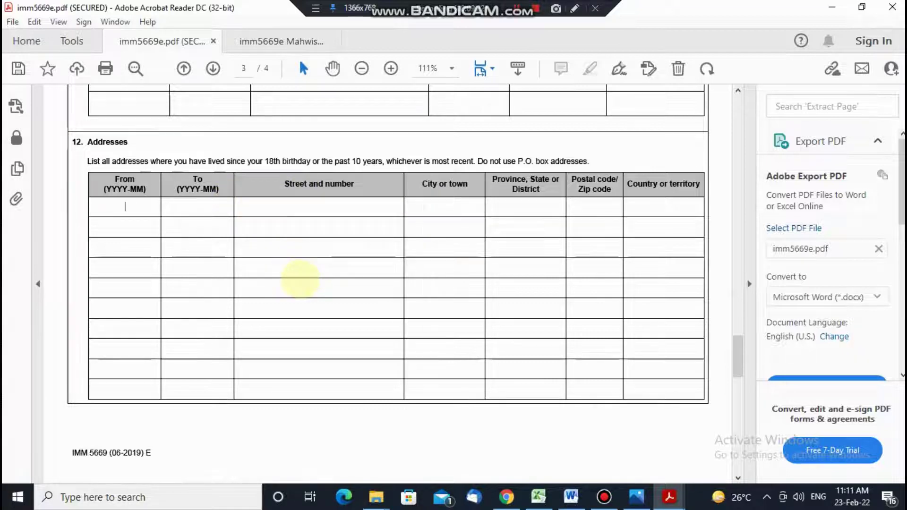
click(520, 9)
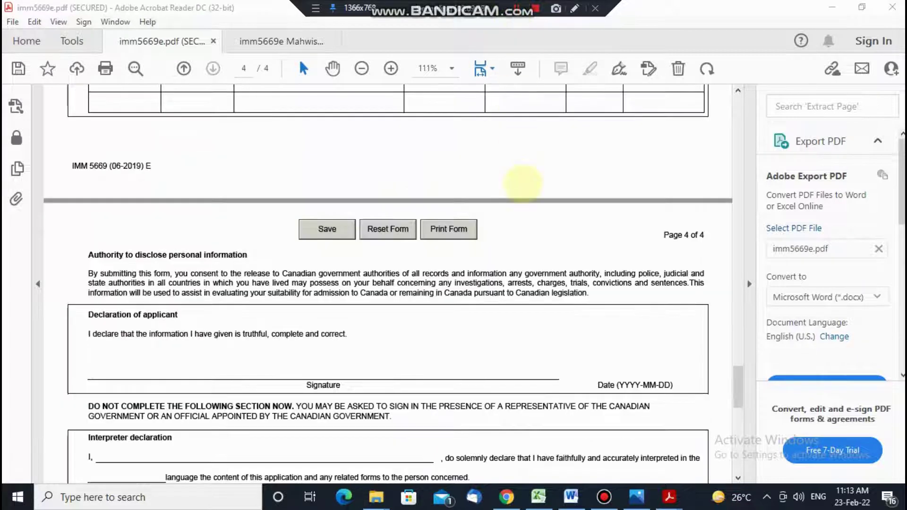
Set the date in the Declaration of applicant on page 4 to 2022-02-09
scroll(523, 187, down, 3)
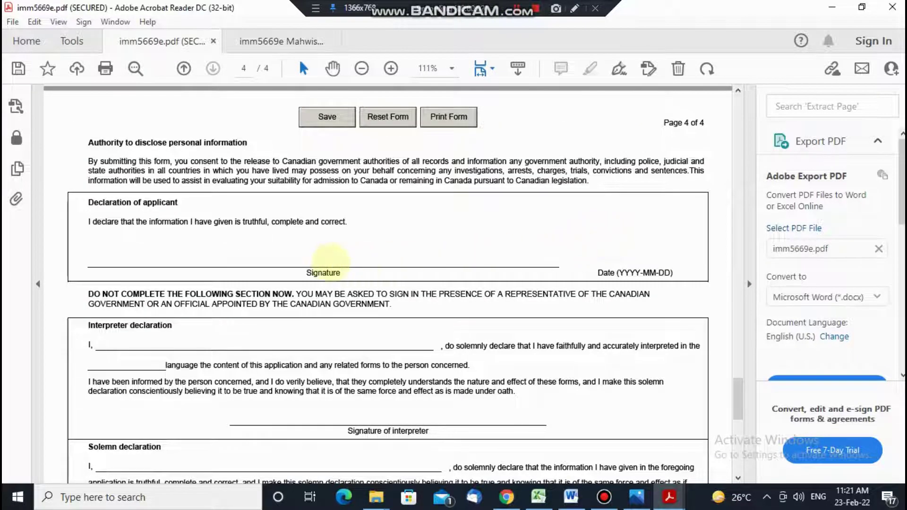
click(609, 258)
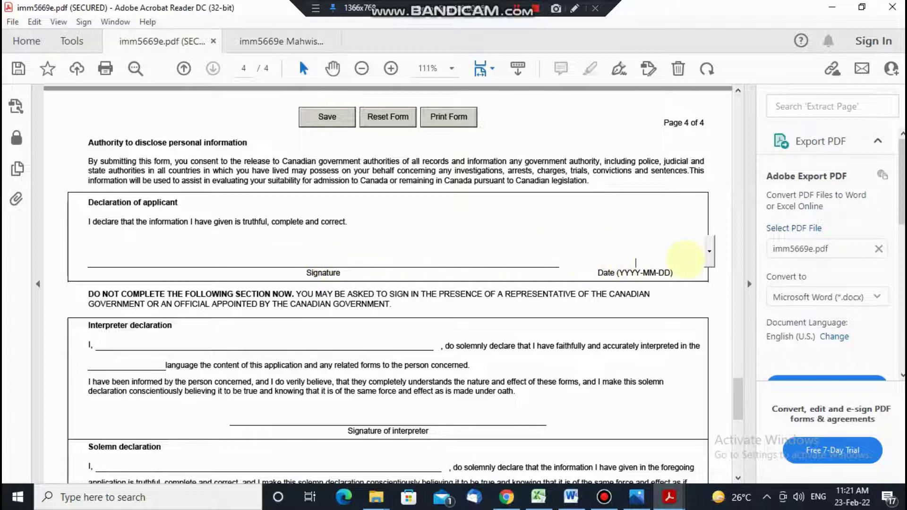
click(709, 251)
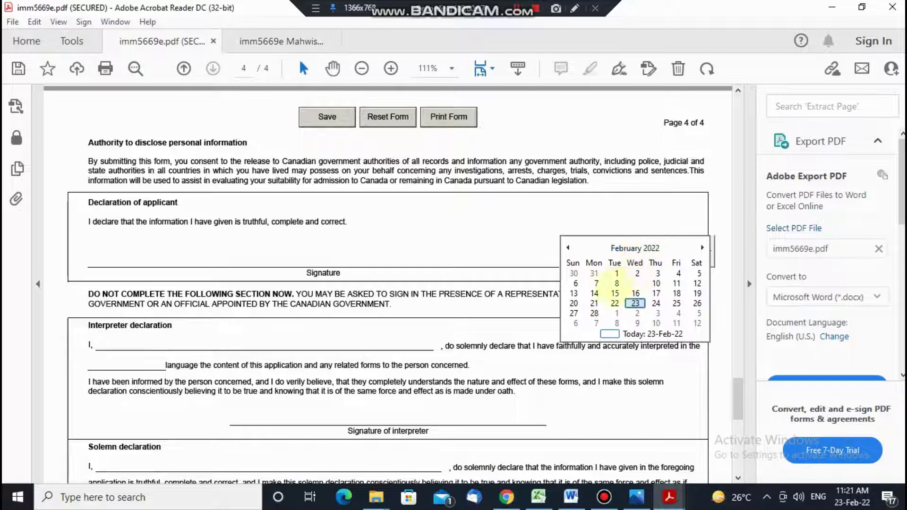
click(536, 274)
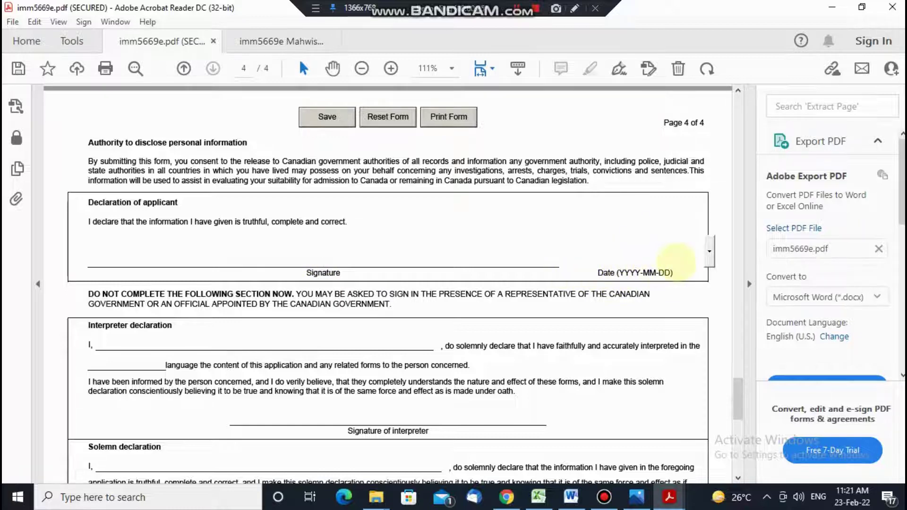
click(710, 250)
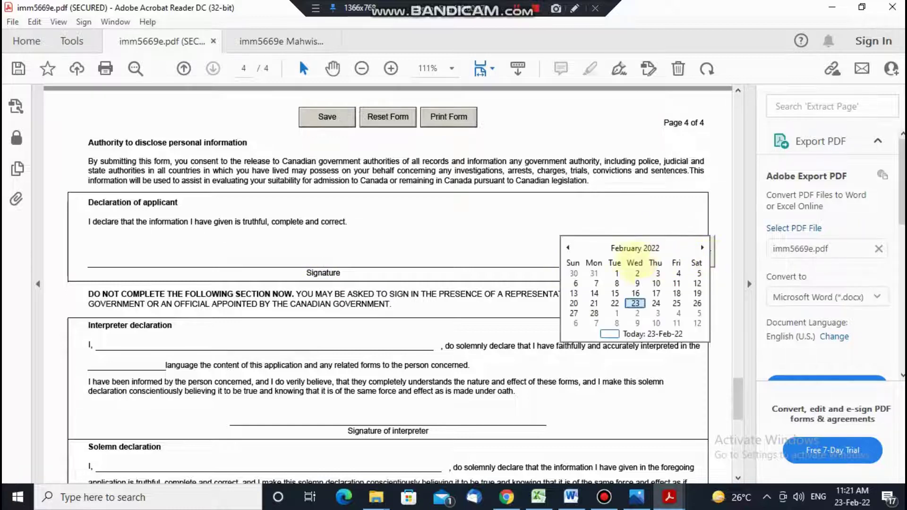
click(636, 282)
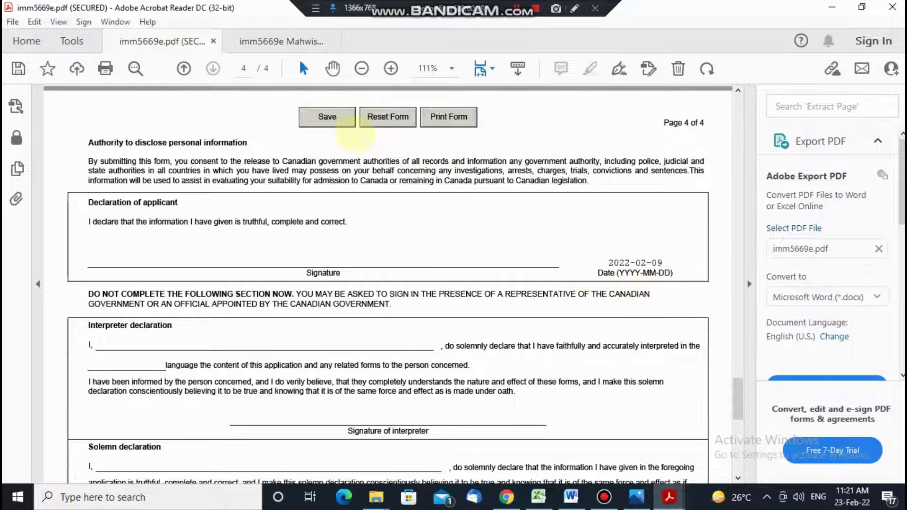
Check the form's save locations without saving, and view the interpreter and solemn declarations on page 4
click(327, 116)
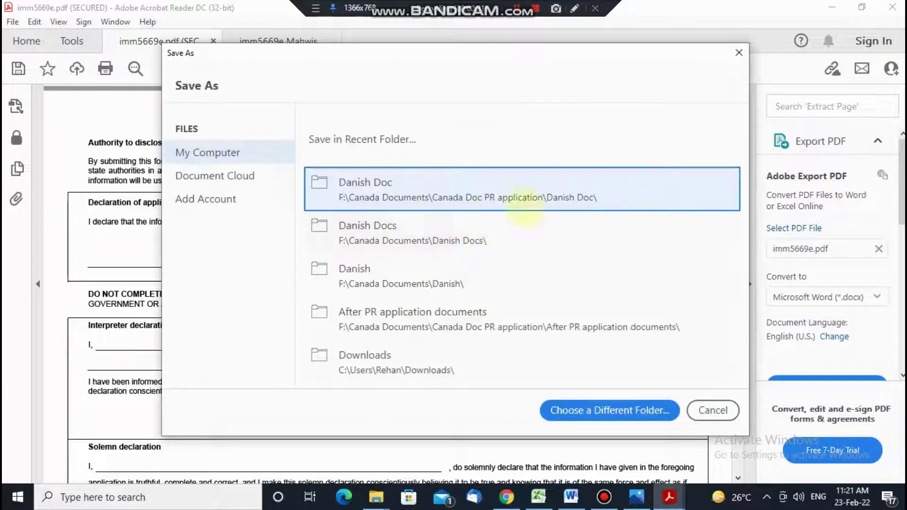
key(Escape)
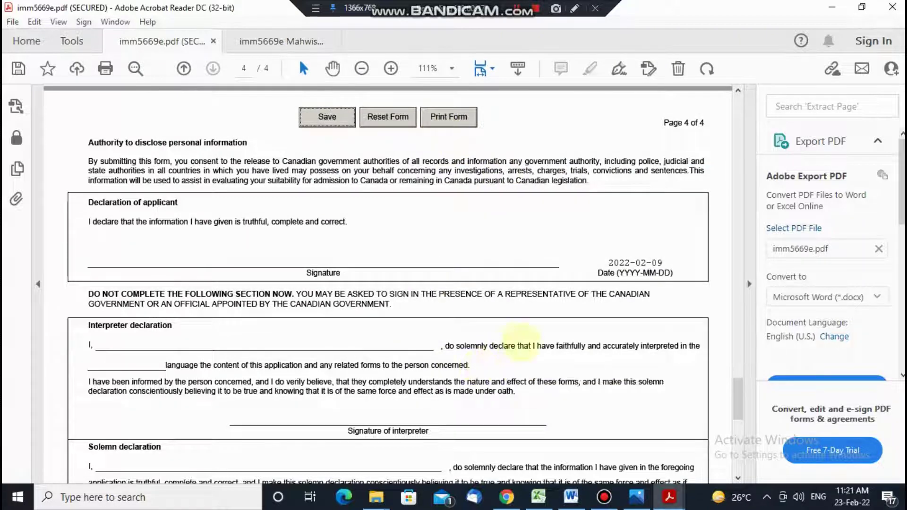
scroll(522, 343, down, 3)
scroll(522, 343, down, 6)
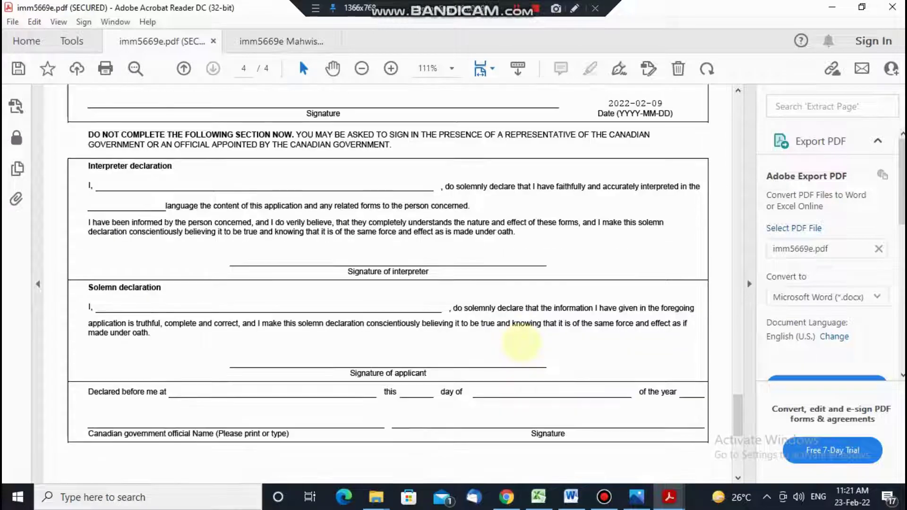